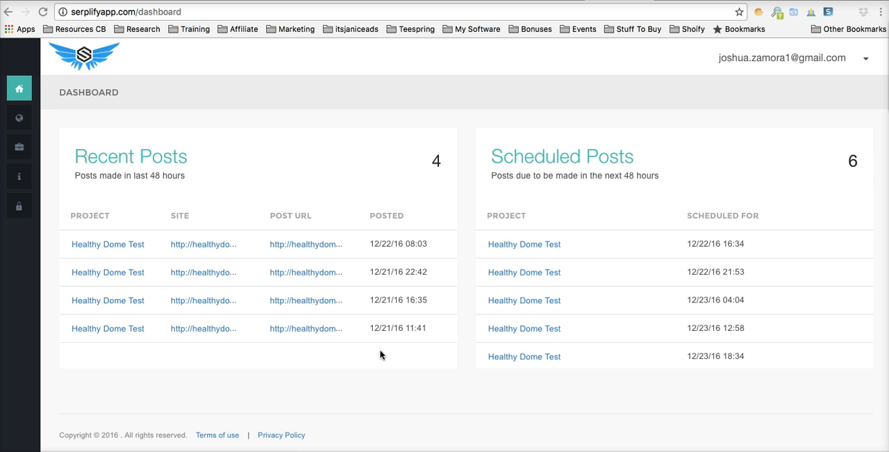
Step: Open the Sites page and review the WordPress sites already connected
click(371, 368)
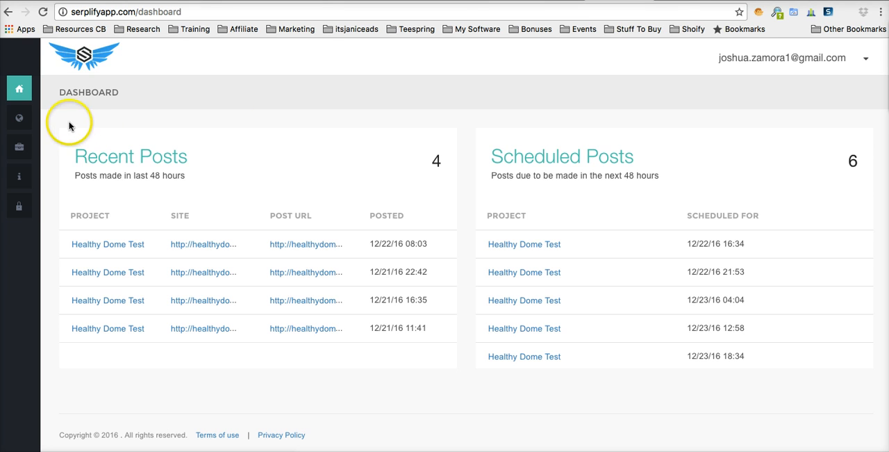
click(27, 119)
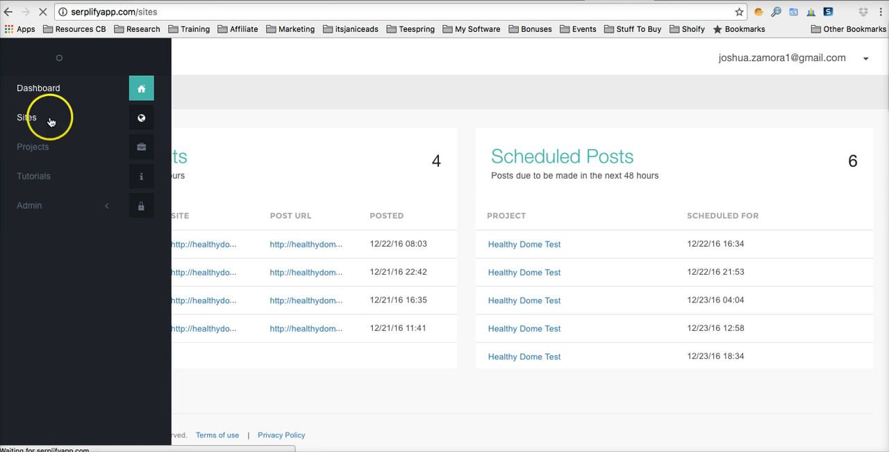
scroll(259, 153, down, 1)
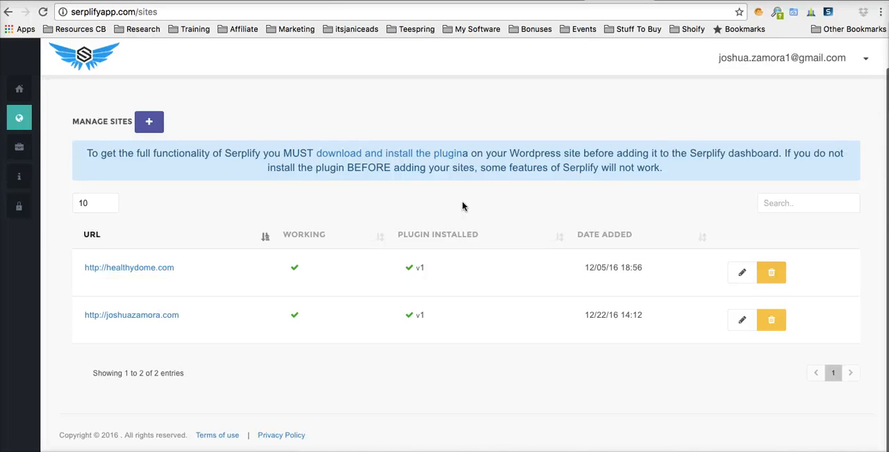
Step: Open the Projects page and start adding a new project
click(28, 150)
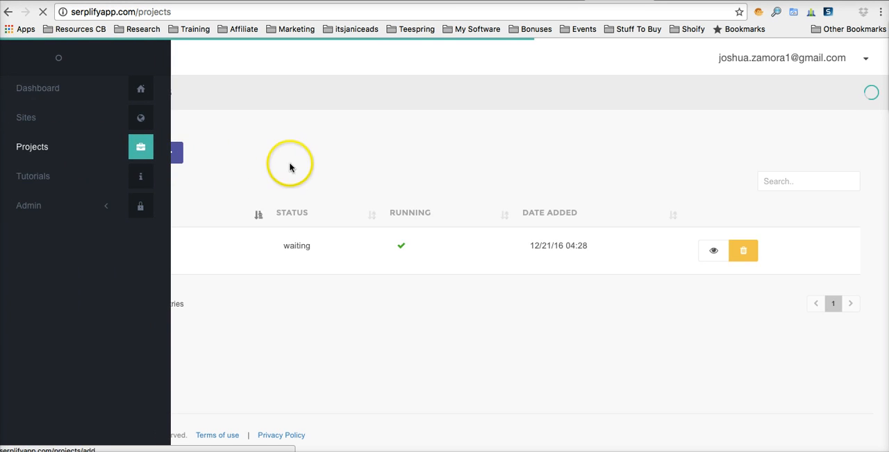
click(175, 154)
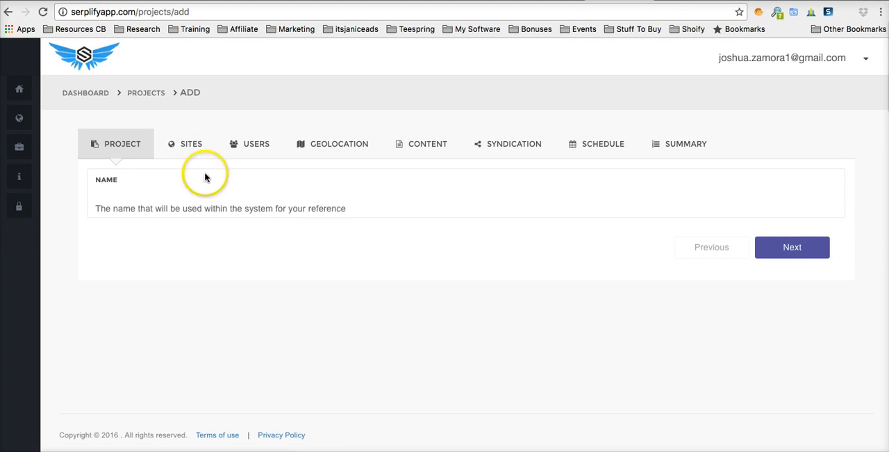
click(793, 254)
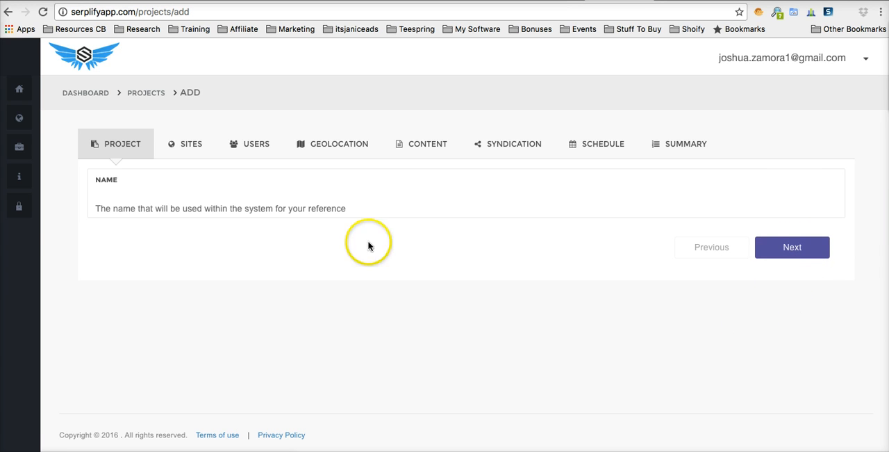
Step: Name the project Test and assign it the WordPress site listed below healthydome.com
click(226, 193)
text(Test)
click(270, 323)
click(781, 252)
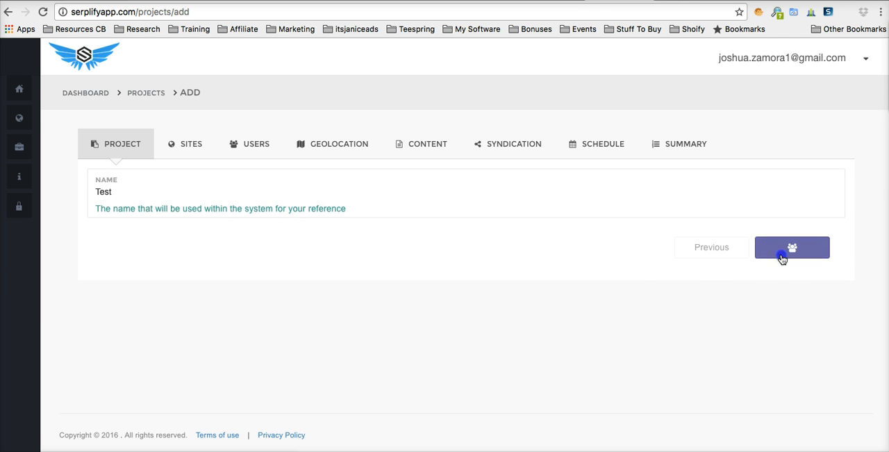
click(156, 198)
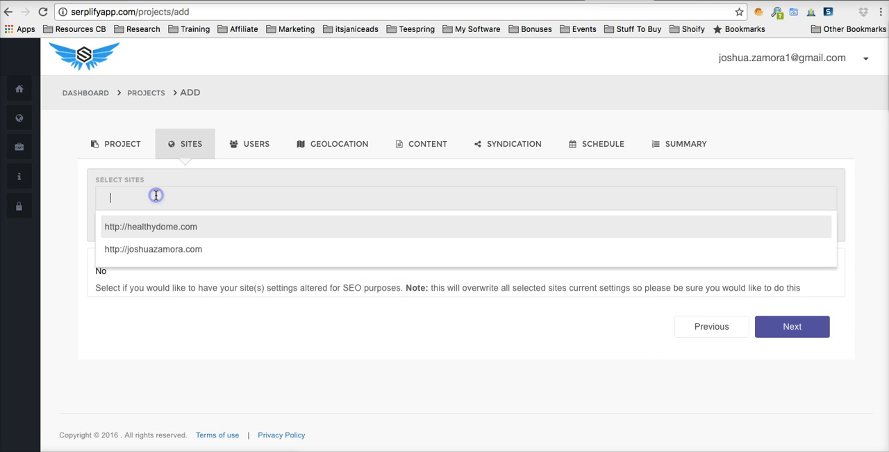
click(156, 248)
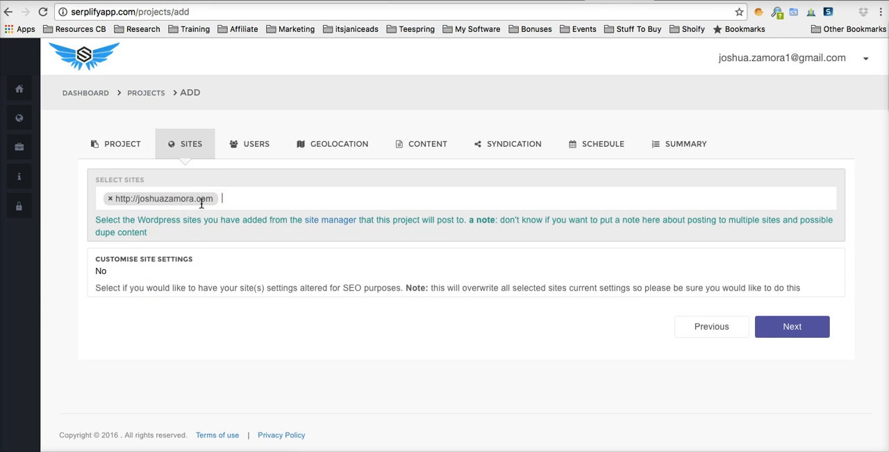
Step: Try enabling custom site settings to view the title, tagline and permalink options, and set it back to No
click(141, 273)
click(141, 259)
scroll(205, 295, down, 3)
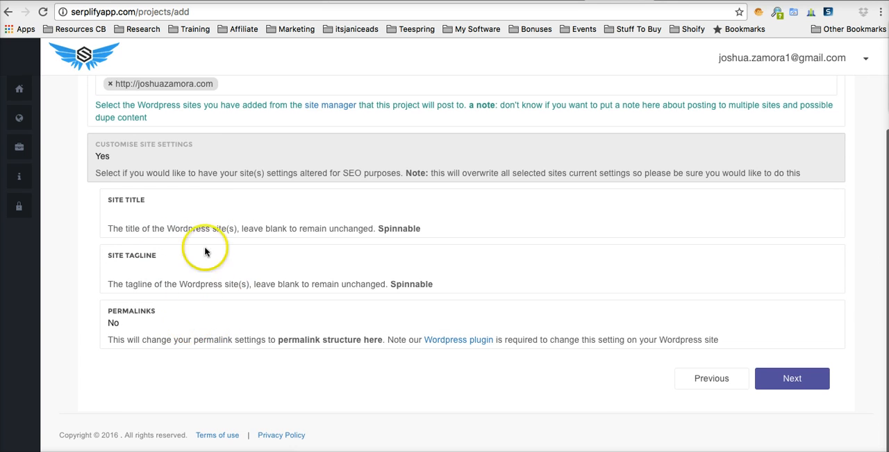
scroll(232, 262, up, 2)
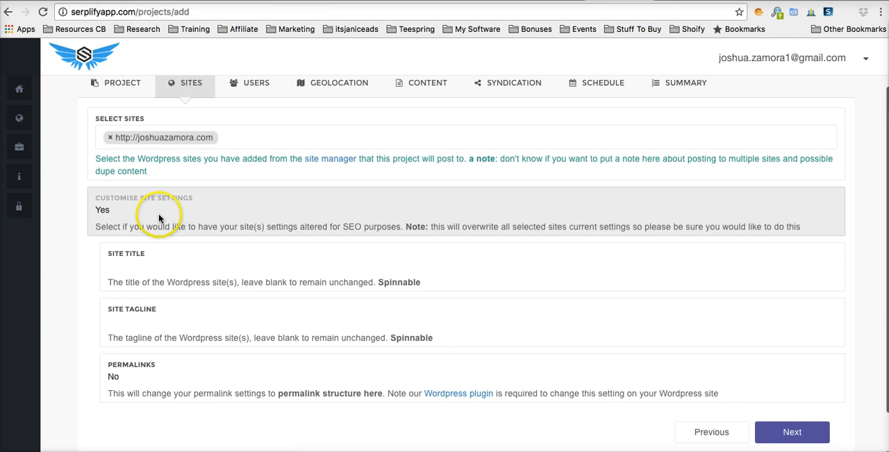
click(158, 209)
key(Escape)
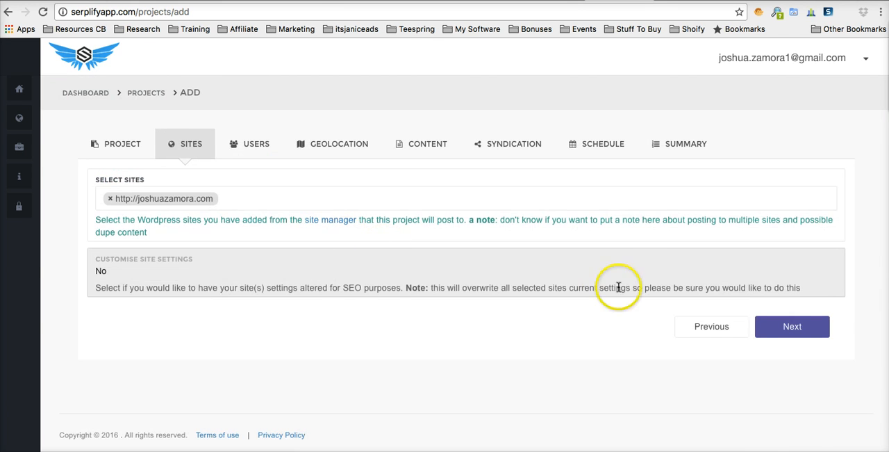
Step: Continue to the user settings, enable automatic user creation for the project and set the number of users to 10
click(776, 327)
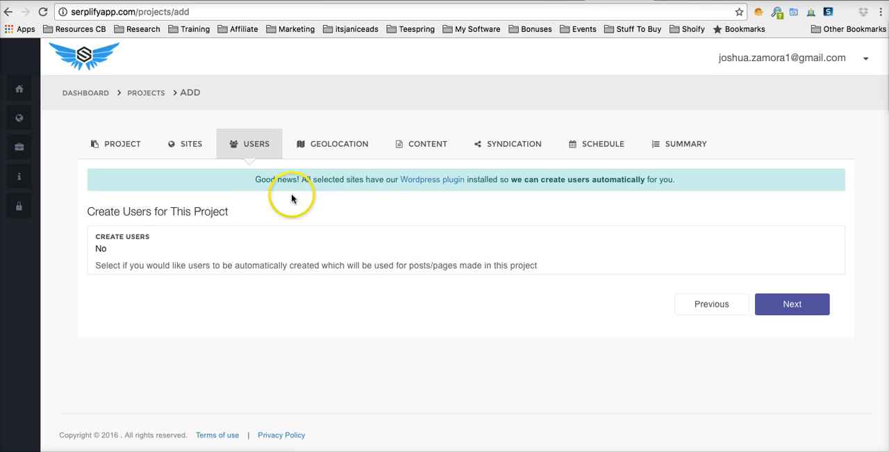
scroll(178, 237, down, 1)
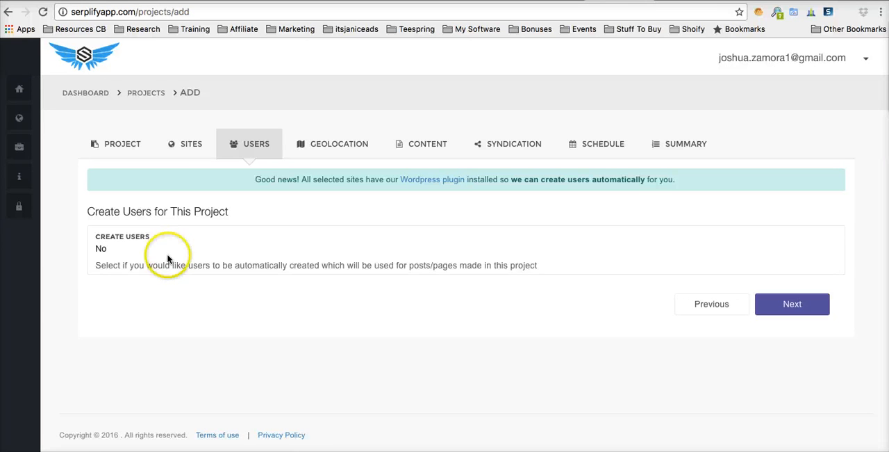
click(133, 249)
click(109, 236)
scroll(144, 214, down, 3)
double_click(144, 213)
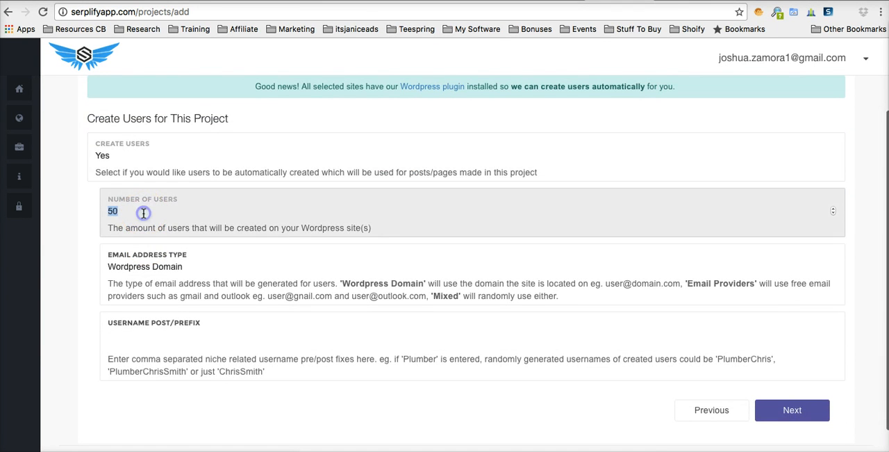
text(10)
click(70, 238)
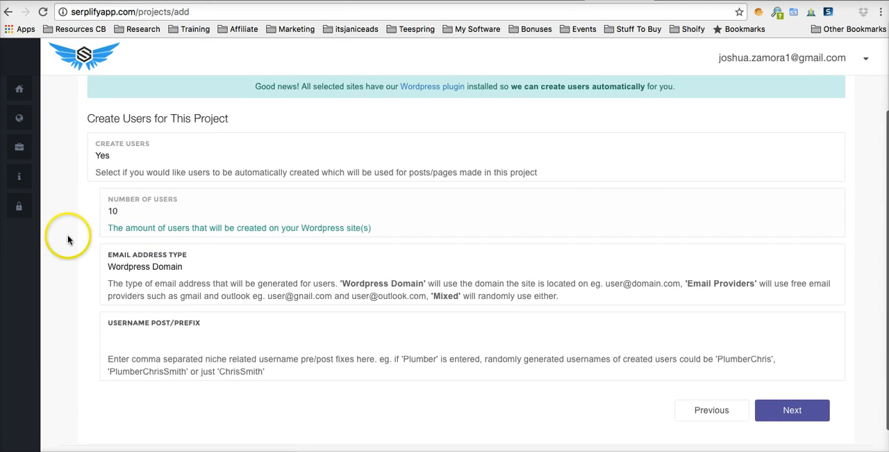
Step: Keep Wordpress Domain as the email address type, add Plumber as the username post/prefix and continue to geolocation
scroll(78, 241, down, 1)
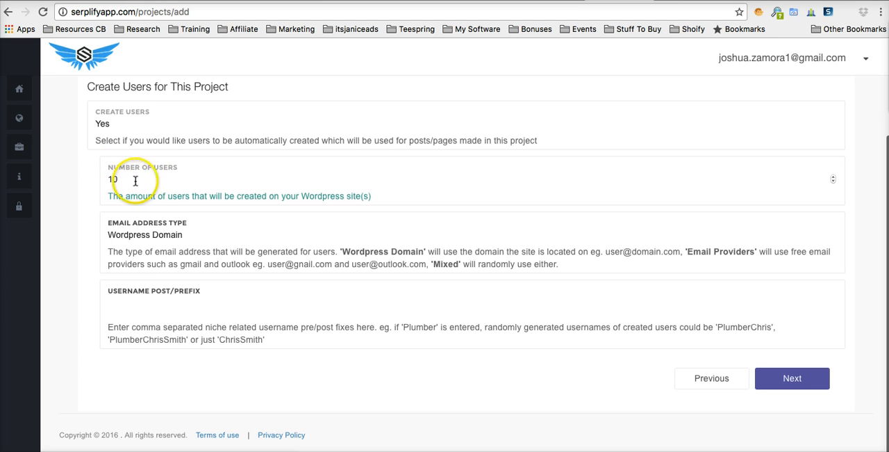
scroll(179, 177, down, 1)
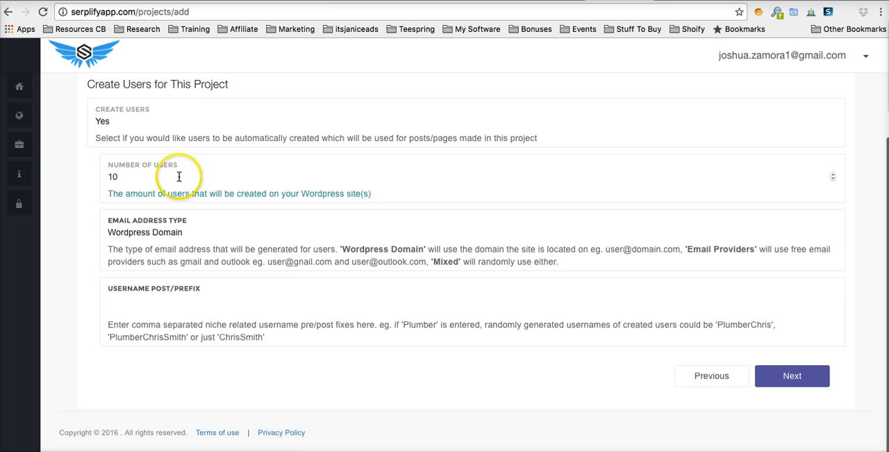
click(173, 237)
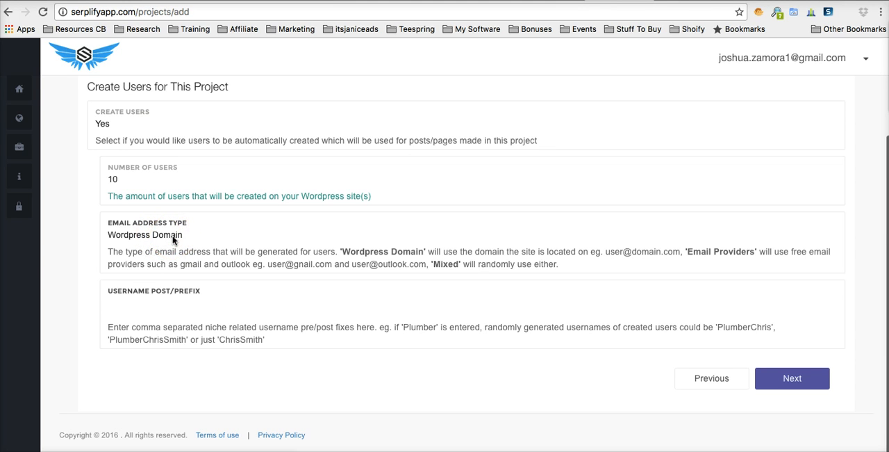
click(174, 237)
click(157, 308)
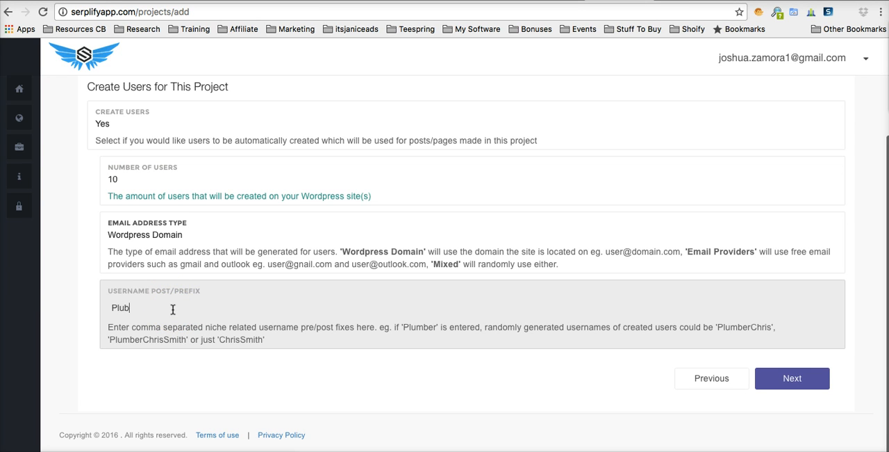
text(r)
click(131, 372)
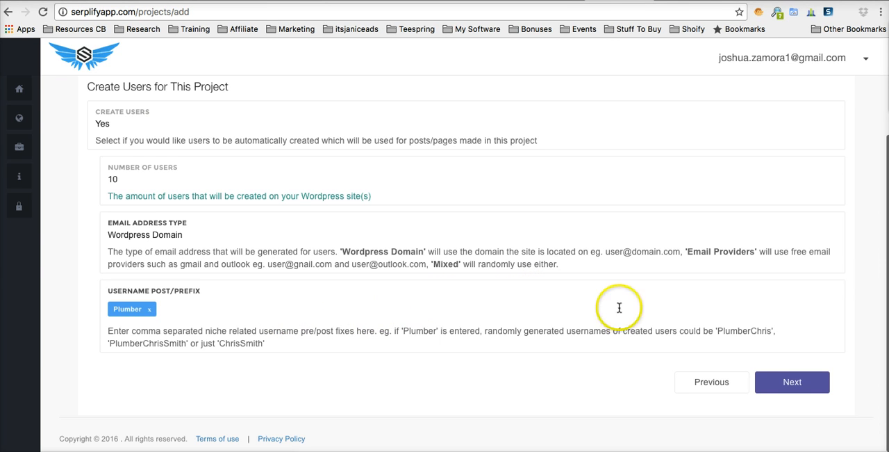
click(794, 383)
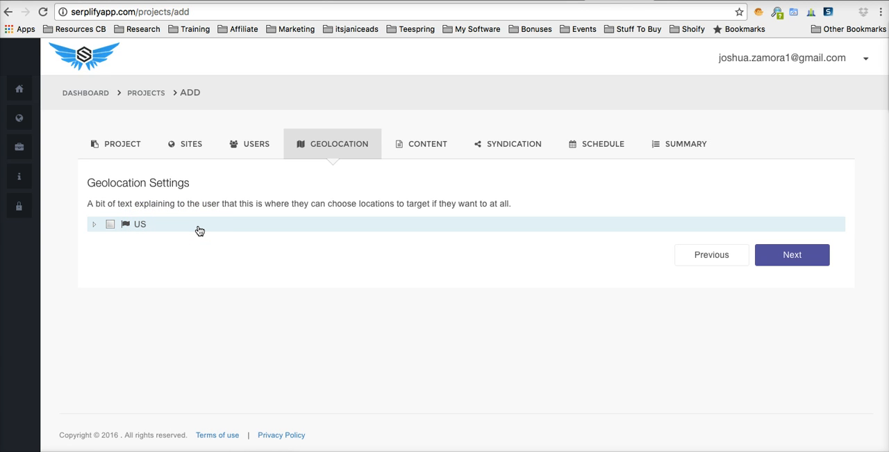
Step: Expand the US locations to Florida and select zip code 32320 under Apalachicola
click(94, 225)
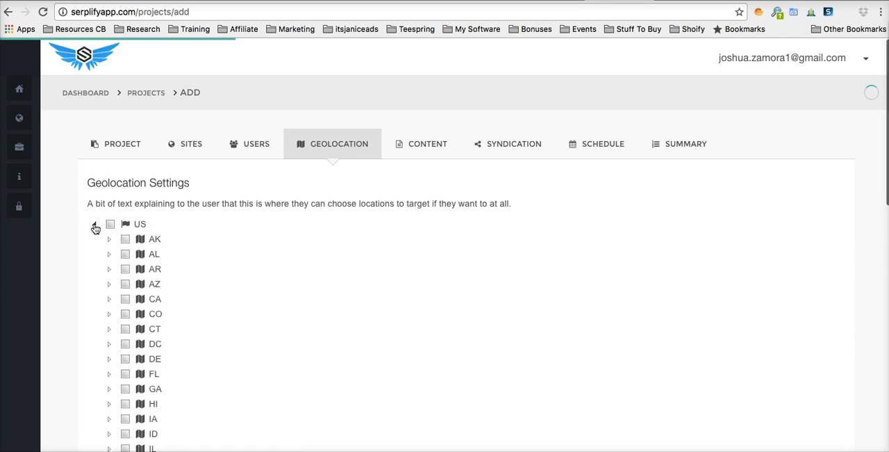
scroll(198, 277, down, 3)
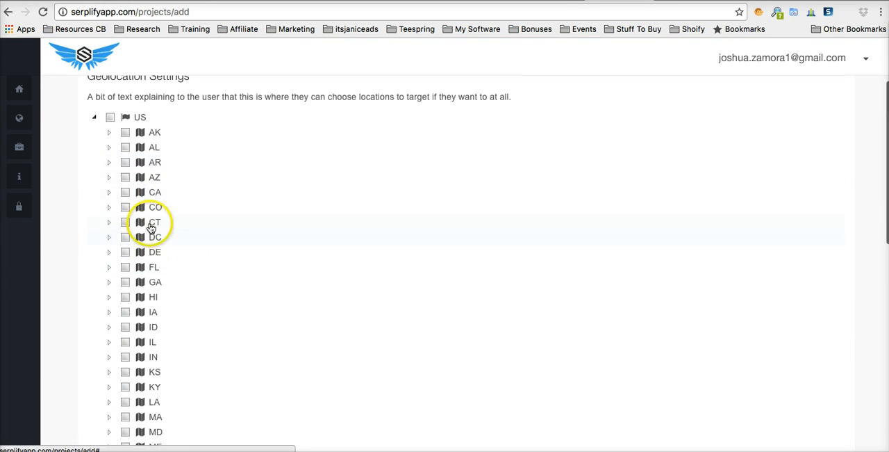
scroll(180, 272, down, 1)
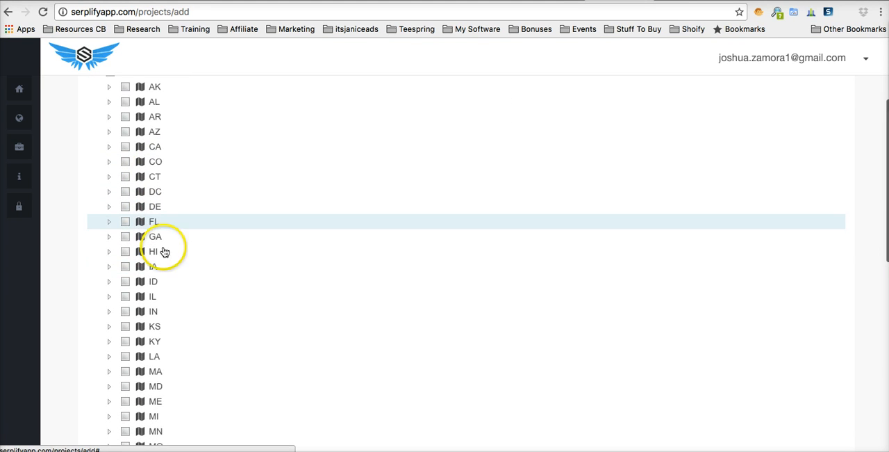
scroll(159, 229, down, 1)
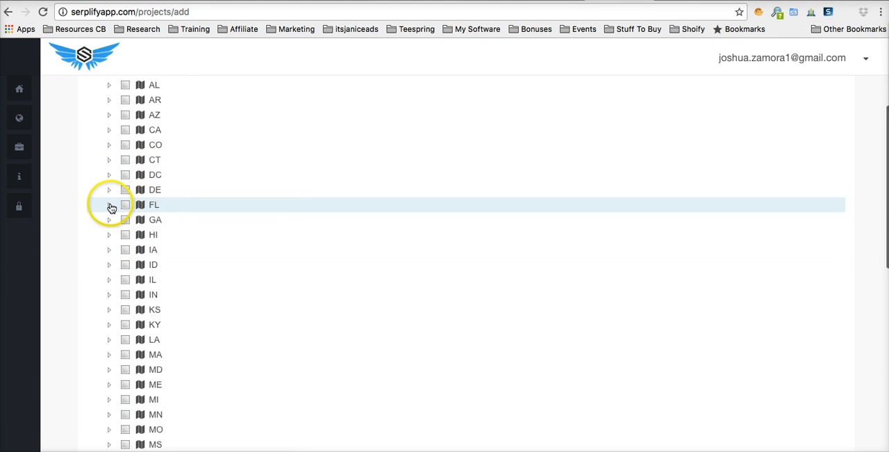
click(110, 205)
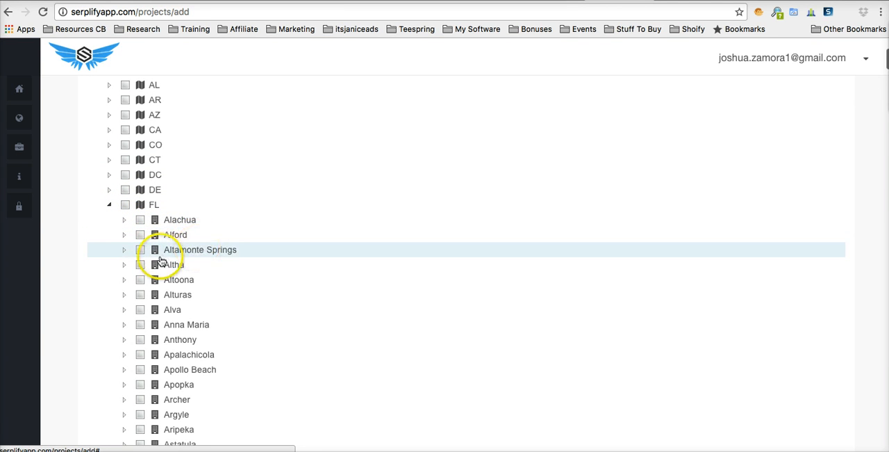
scroll(137, 311, down, 2)
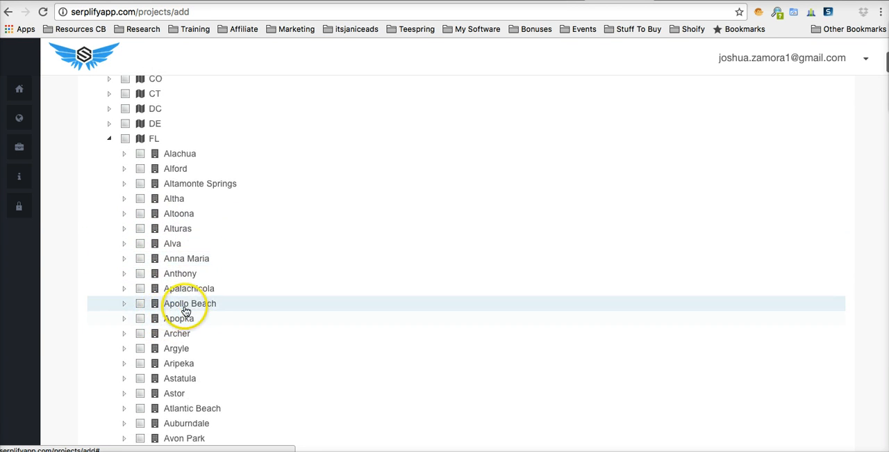
click(124, 288)
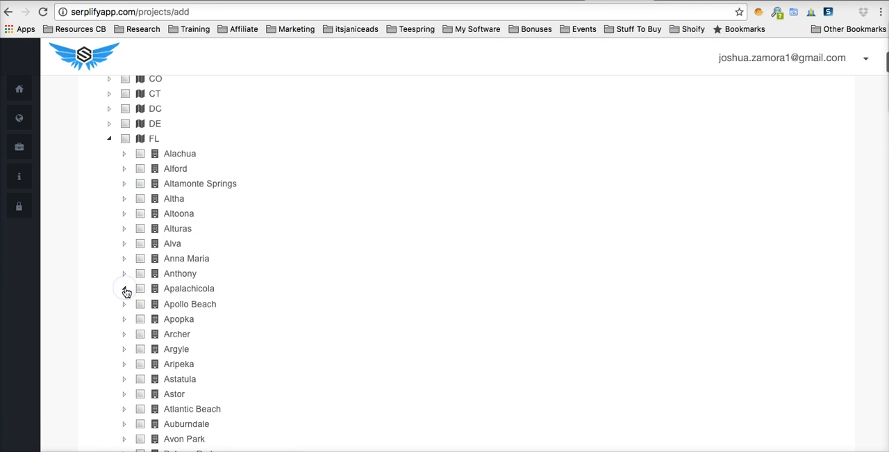
click(155, 304)
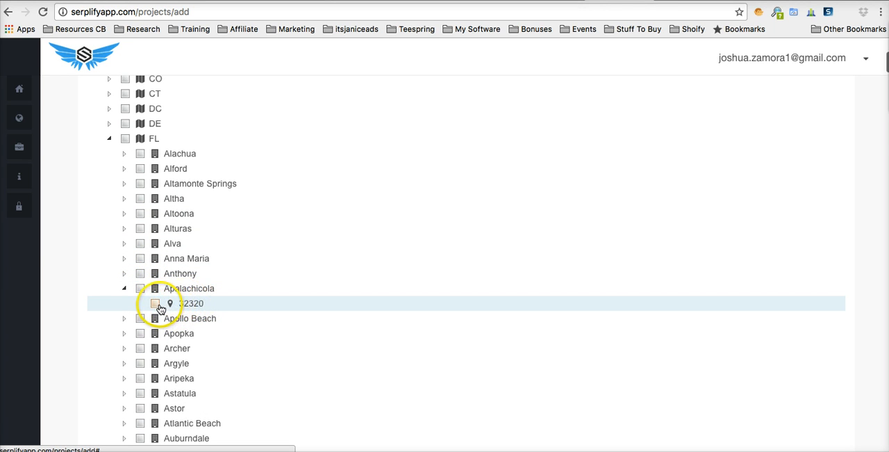
click(157, 305)
Step: Expand Belle Glade in the Florida cities and select its zip code 33430
scroll(158, 308, down, 6)
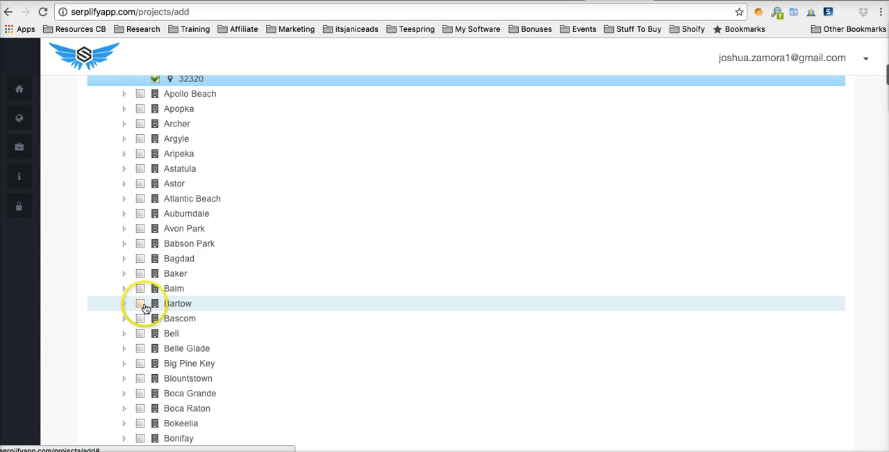
scroll(133, 337, down, 1)
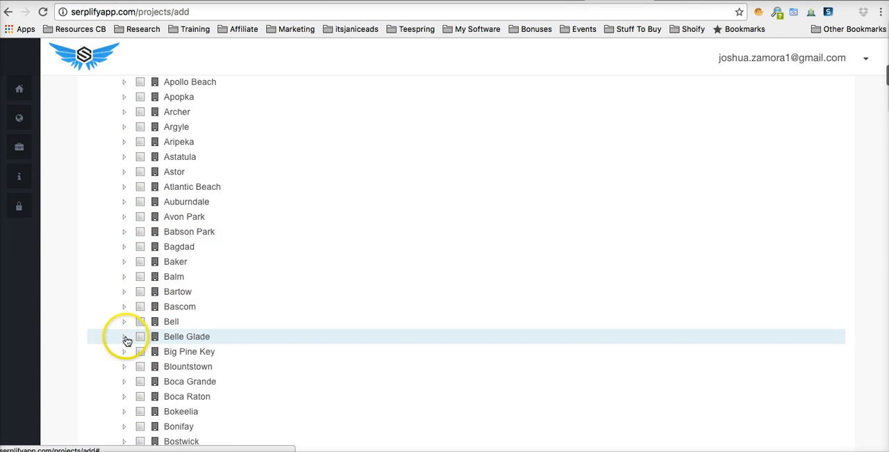
click(124, 338)
click(124, 338)
scroll(136, 335, down, 2)
click(157, 319)
Step: Expand Bristol in the Florida cities and select its zip codes 31518, 2809 and 19007
scroll(153, 323, down, 3)
scroll(156, 325, down, 5)
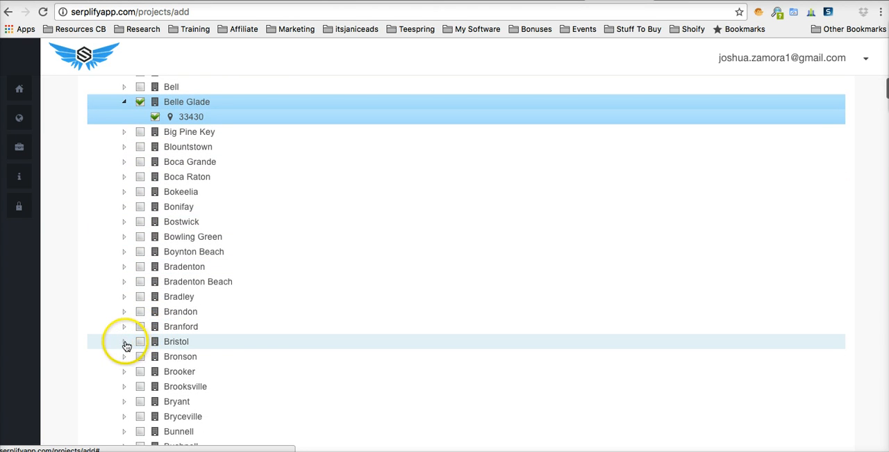
click(124, 341)
scroll(123, 342, down, 3)
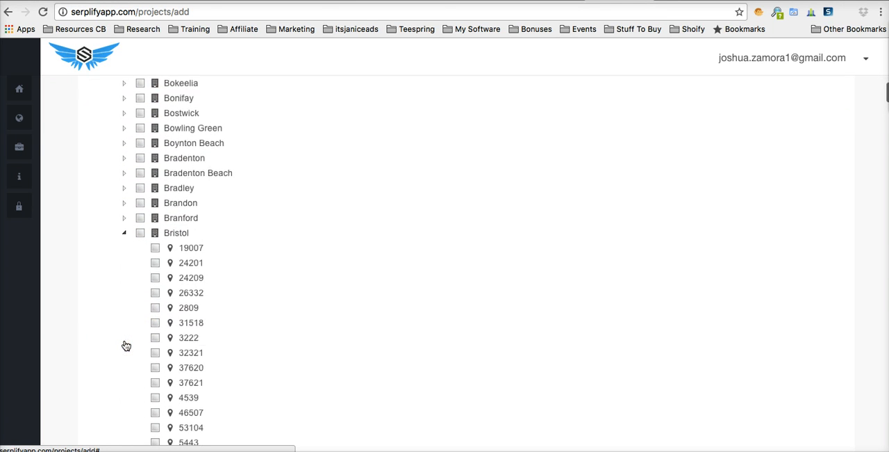
scroll(143, 285, down, 1)
scroll(155, 307, down, 3)
scroll(155, 301, up, 3)
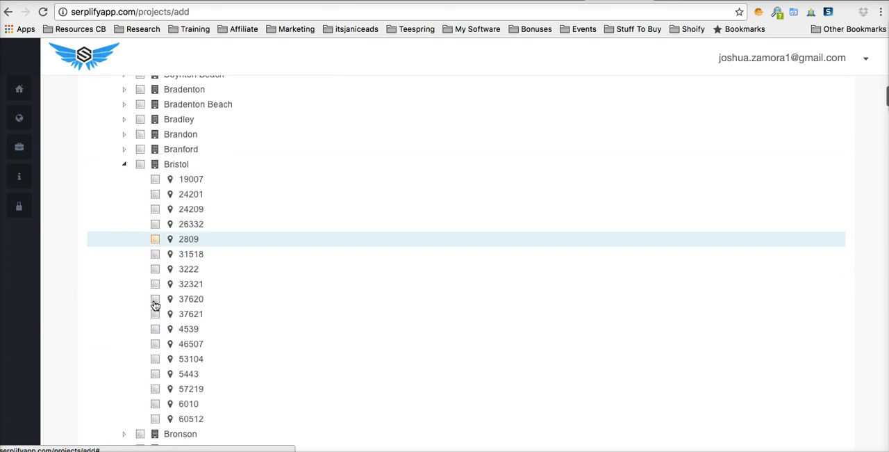
scroll(159, 236, down, 1)
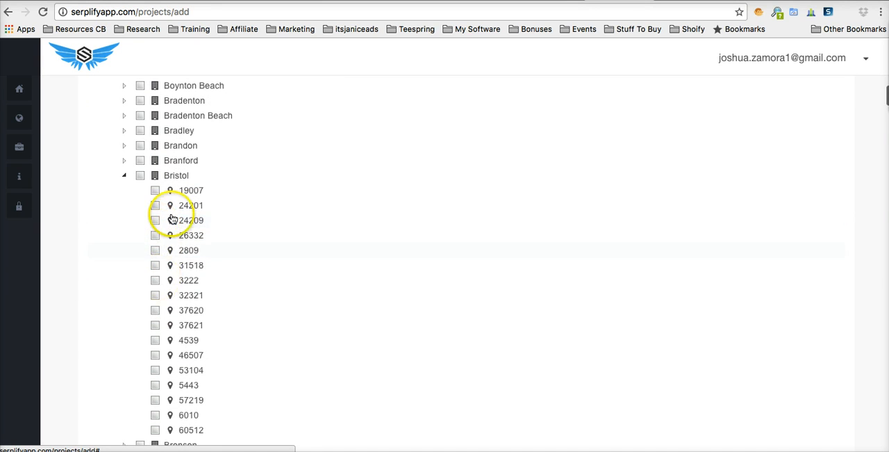
click(155, 265)
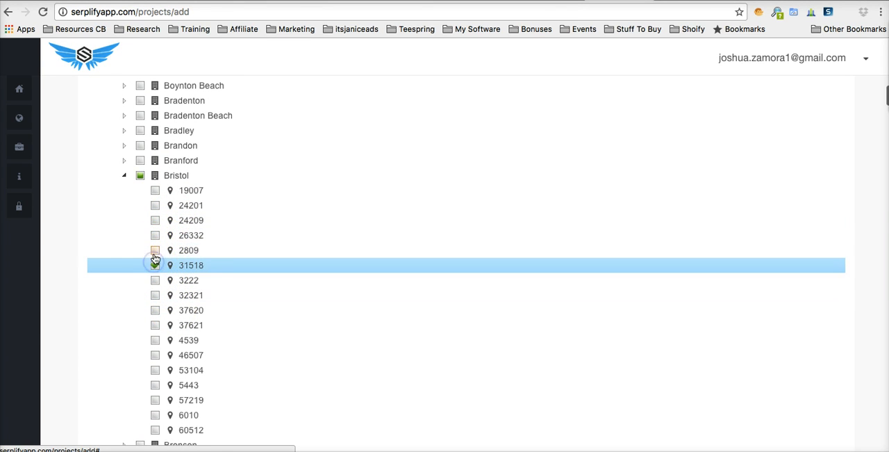
click(155, 250)
click(155, 190)
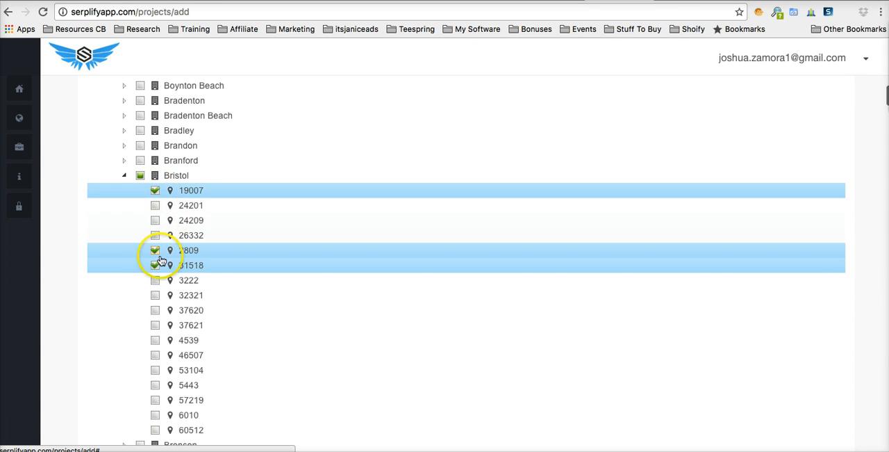
Step: Add Bristol's zip codes 3222, 32321, 37620, 37621, 4539 and 46507 to the selected locations
click(155, 280)
click(155, 295)
click(155, 310)
click(155, 325)
click(154, 339)
click(155, 355)
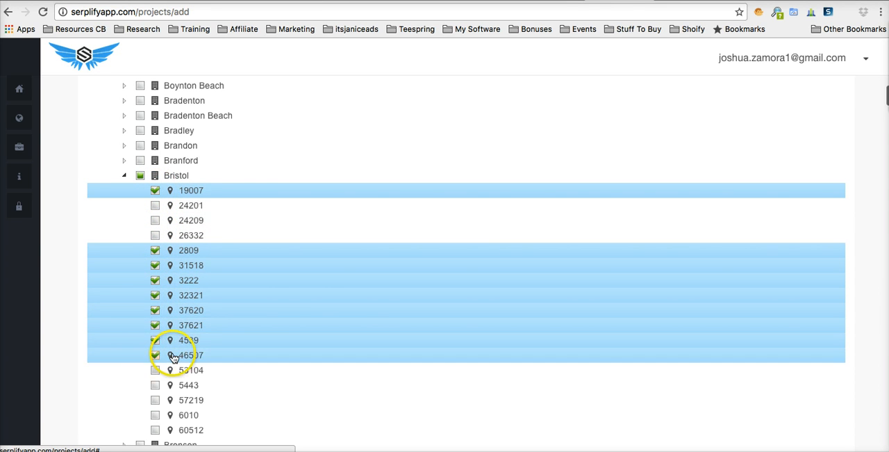
Step: Finish the location selection and continue to the project's content settings
scroll(174, 356, down, 20)
scroll(174, 358, down, 2)
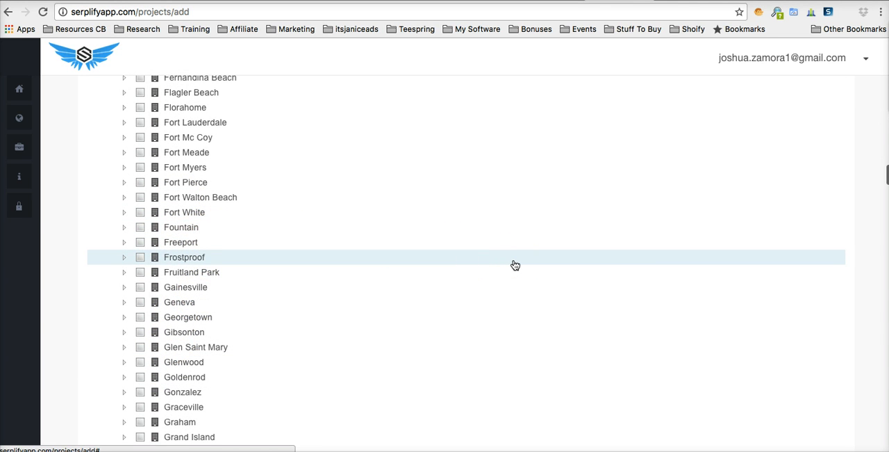
scroll(515, 266, down, 20)
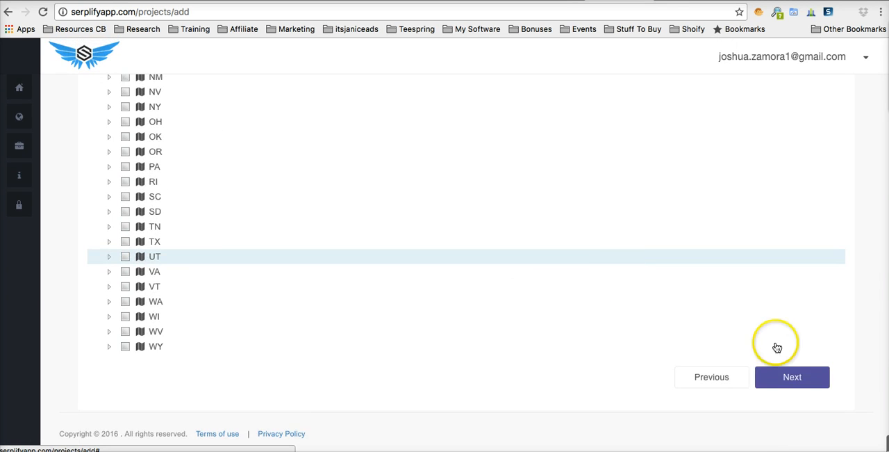
click(789, 383)
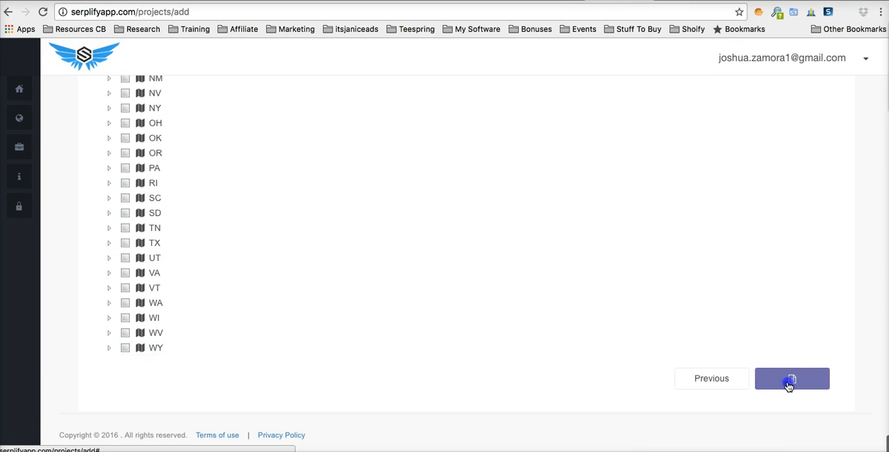
Step: Switch to TextEdit for the prepared South Florida real estate article and paste it into the post body in Serplify
scroll(453, 254, up, 10)
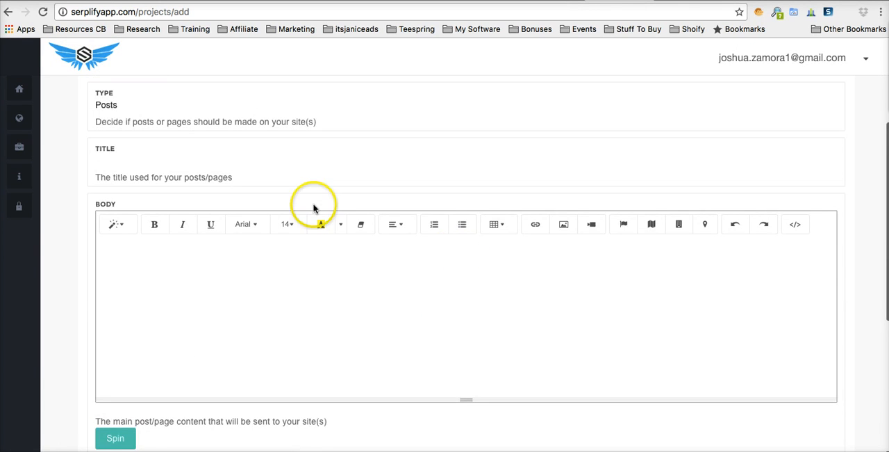
scroll(313, 209, up, 3)
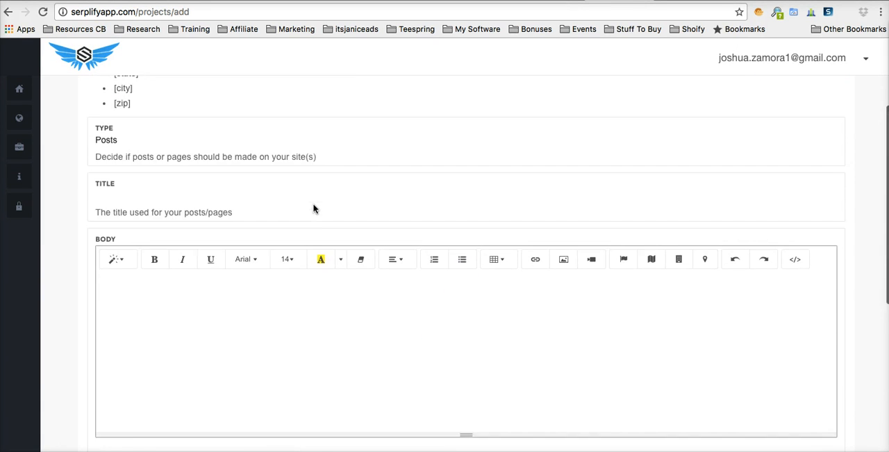
scroll(313, 209, down, 1)
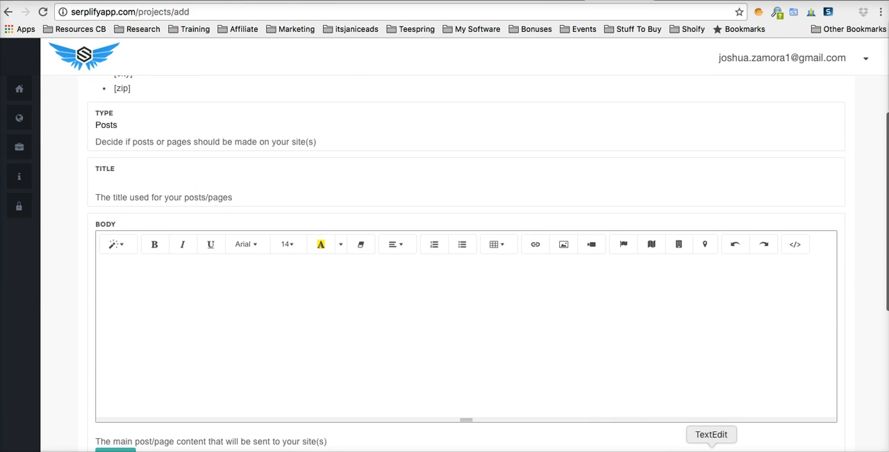
click(712, 448)
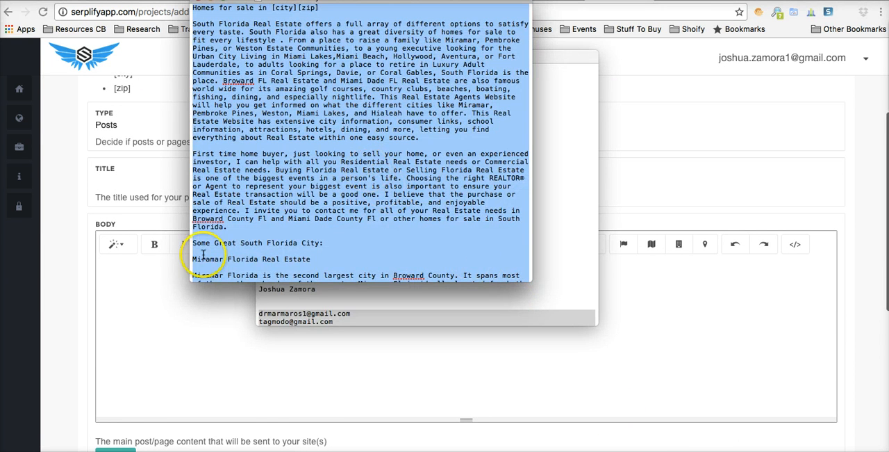
click(178, 295)
key(cmd+v)
Step: Set the post title to "Homes For Sale In [city] [zip]"
scroll(208, 285, up, 15)
scroll(225, 287, up, 10)
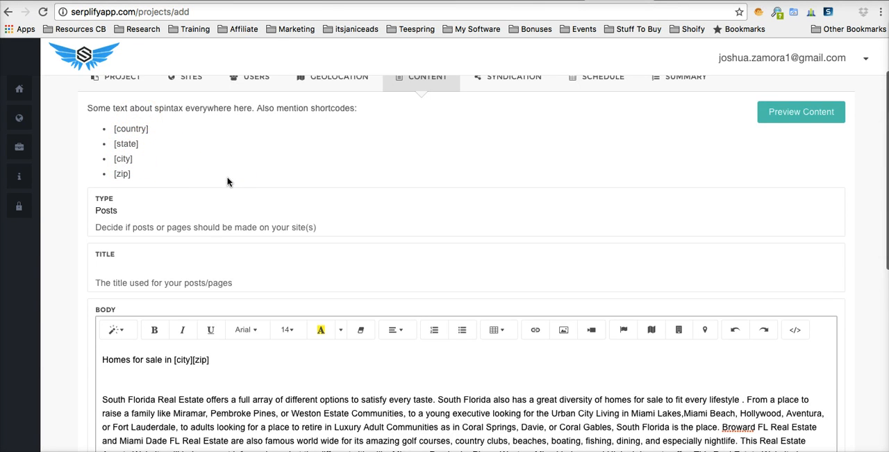
scroll(228, 182, down, 2)
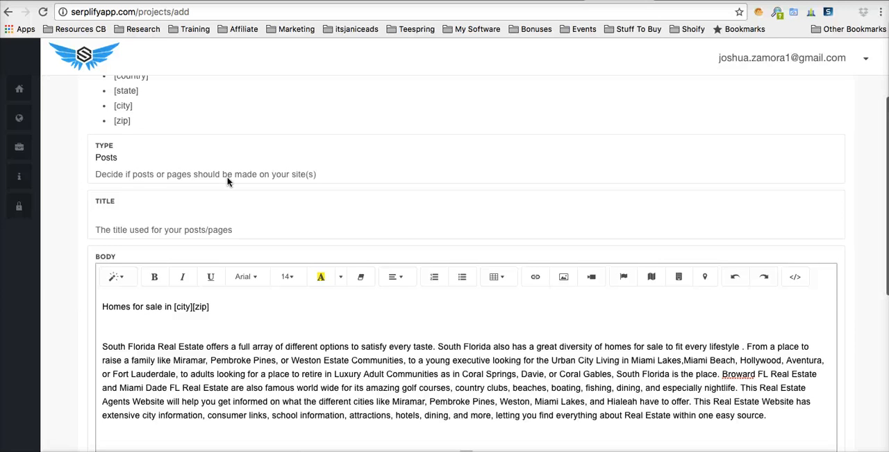
click(168, 228)
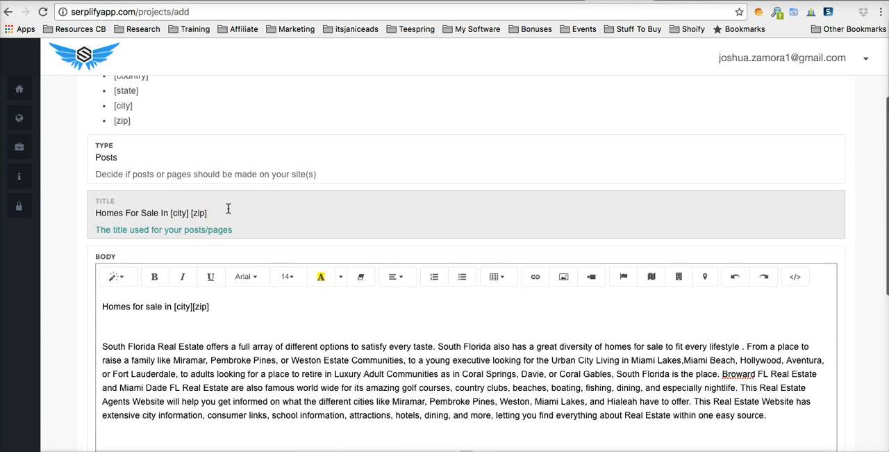
Step: Insert the [zip] and [city] shortcodes at the end of the body's first line and look through the article
click(228, 308)
scroll(458, 184, down, 2)
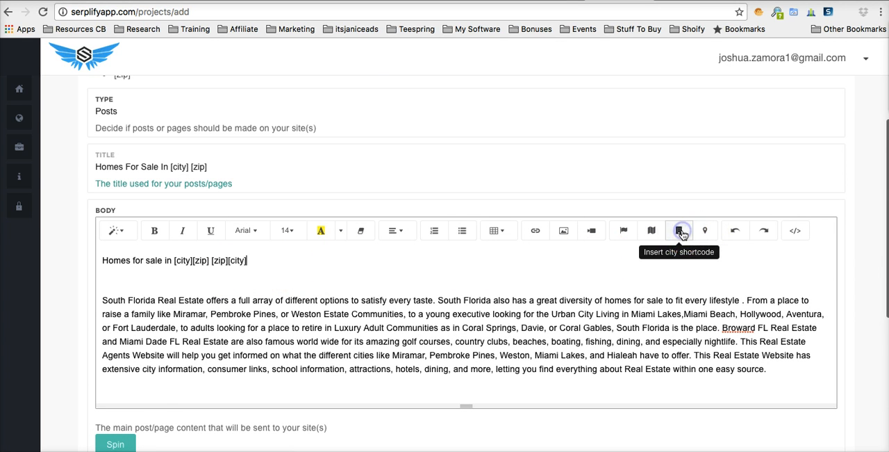
scroll(369, 291, down, 1)
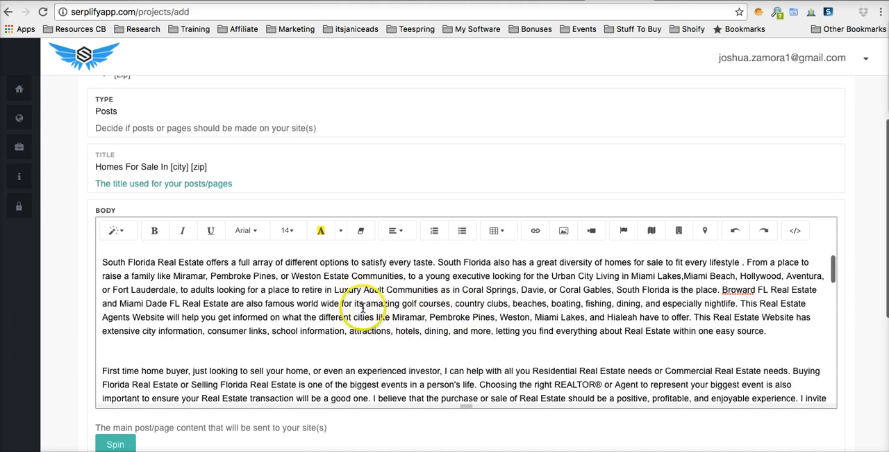
scroll(411, 322, down, 1)
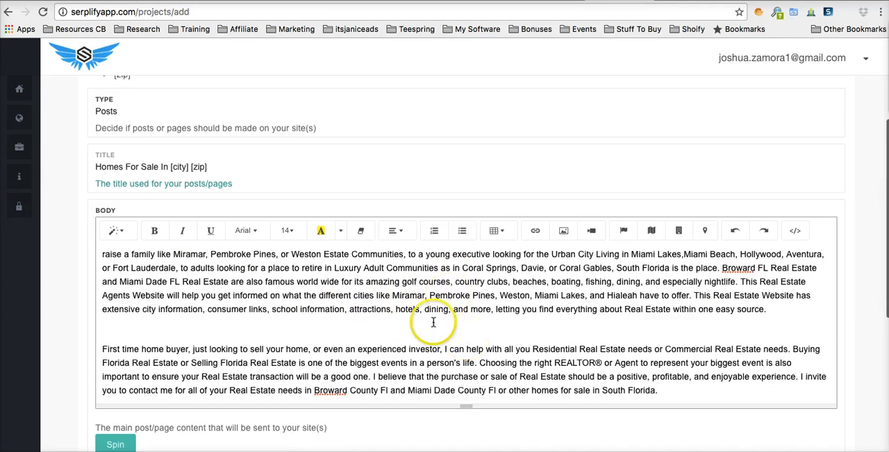
scroll(459, 320, up, 1)
scroll(459, 321, up, 4)
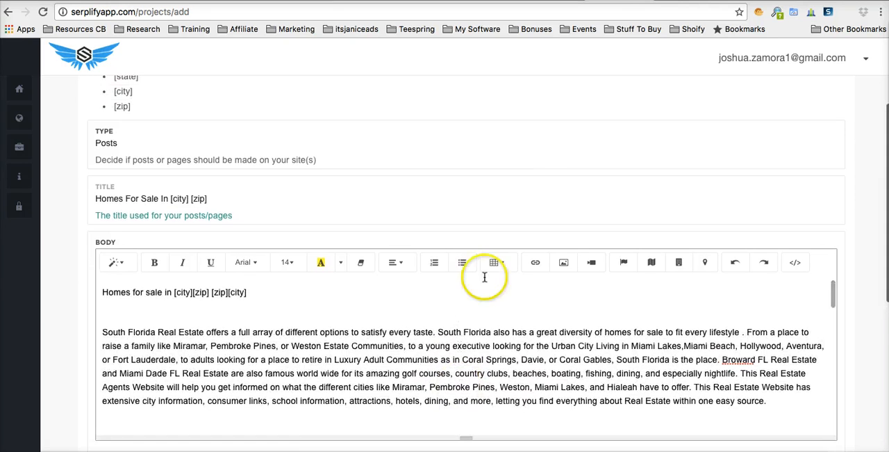
Step: Open the content spinner for the body text and check the spinning services, keeping Spin Rewriter
scroll(850, 216, down, 5)
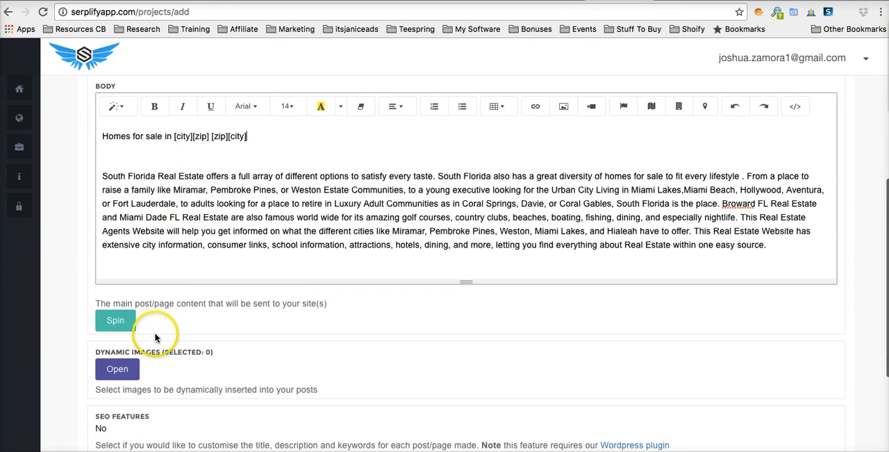
scroll(147, 323, down, 1)
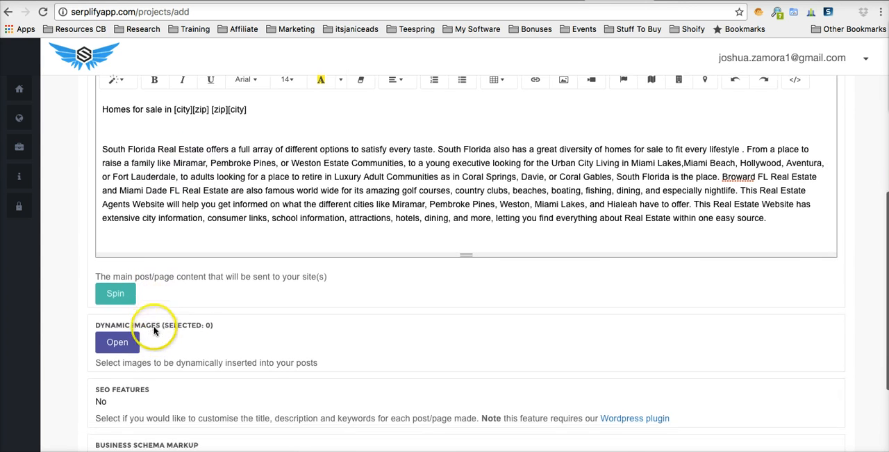
click(115, 295)
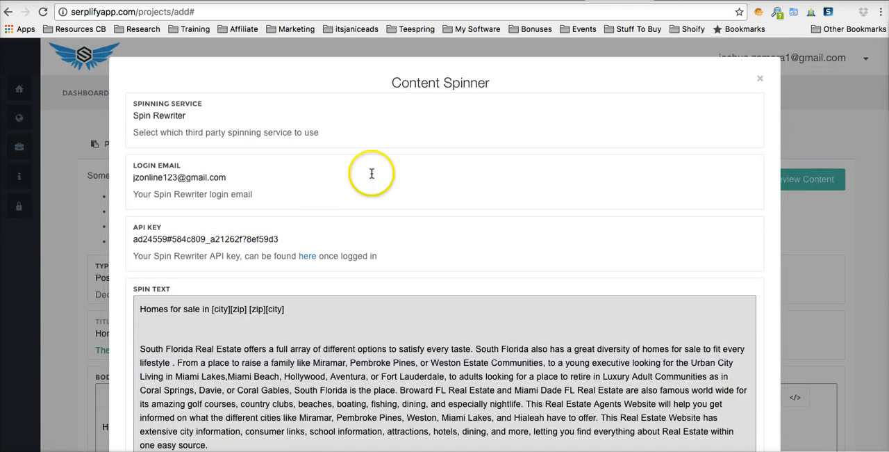
scroll(398, 169, down, 2)
scroll(398, 169, down, 5)
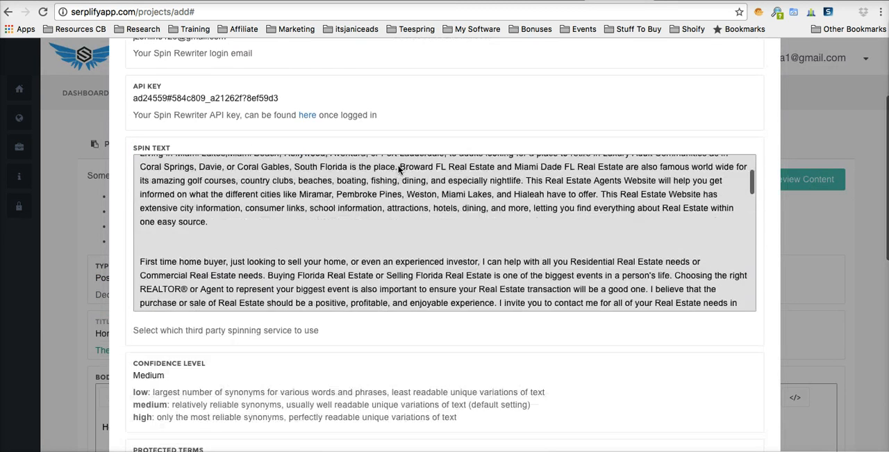
scroll(400, 163, up, 3)
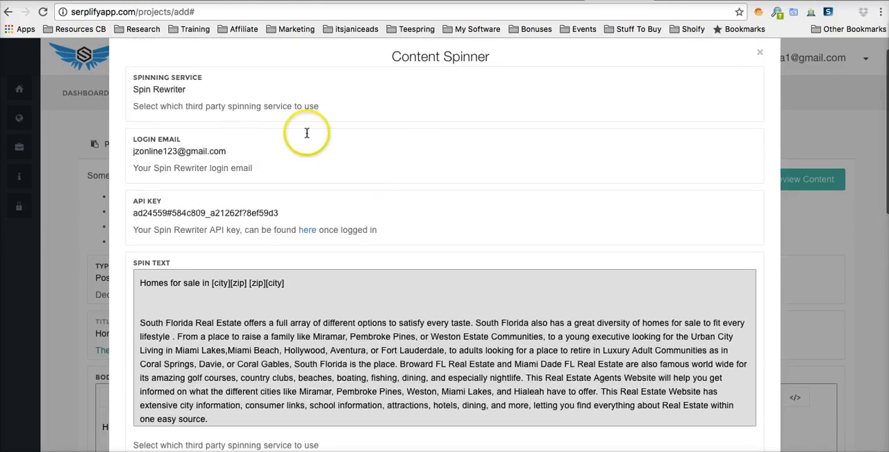
click(211, 91)
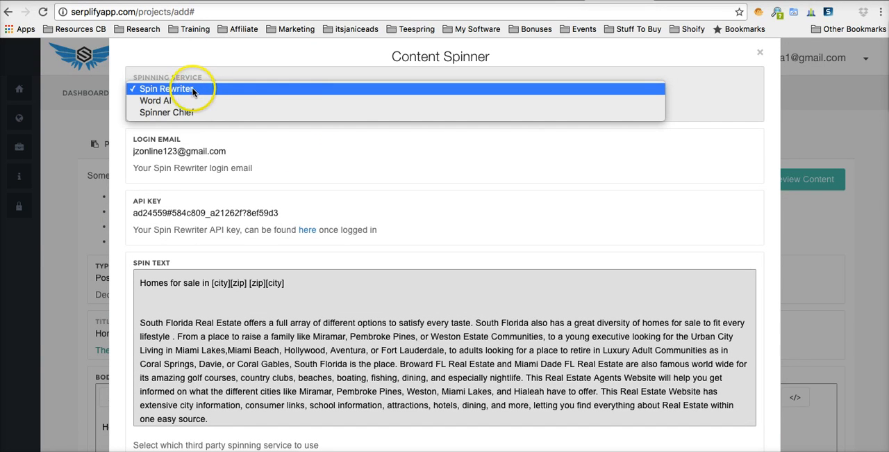
click(287, 145)
Step: Review the Spin Rewriter options and spin the article with the confidence level kept at Medium
scroll(286, 141, down, 4)
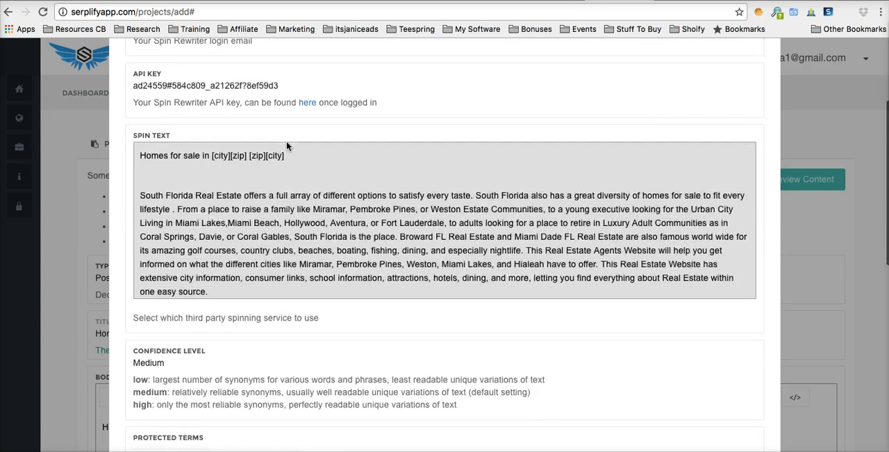
scroll(129, 230, down, 5)
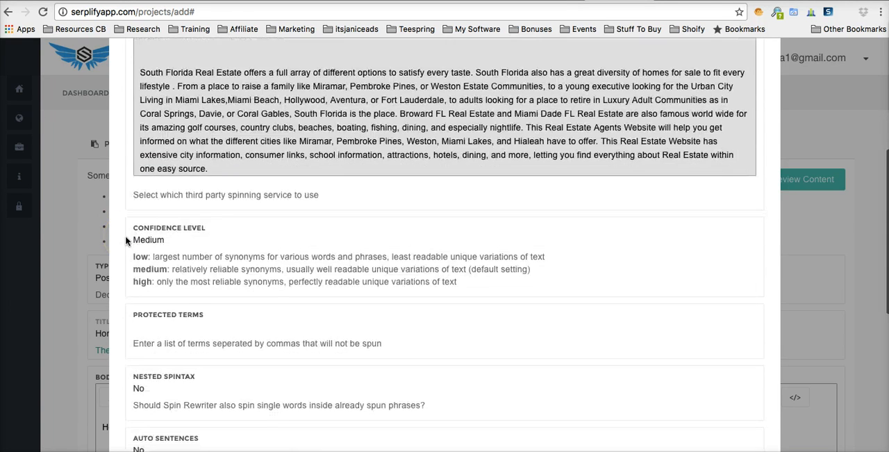
scroll(127, 240, down, 2)
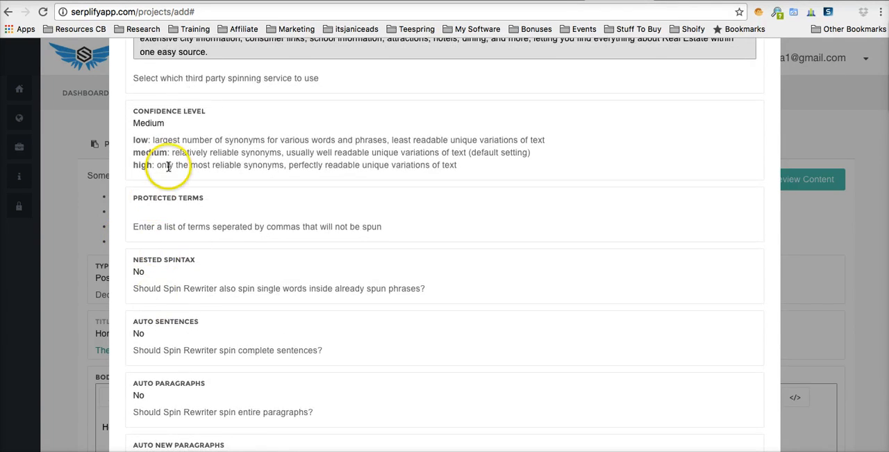
scroll(168, 167, down, 7)
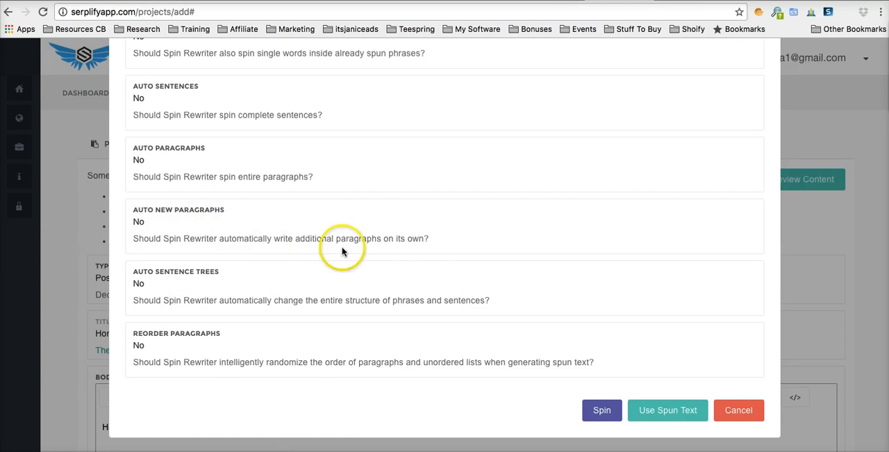
click(596, 413)
Step: Check the generated spintax and use the spun text as the post body
scroll(602, 317, up, 10)
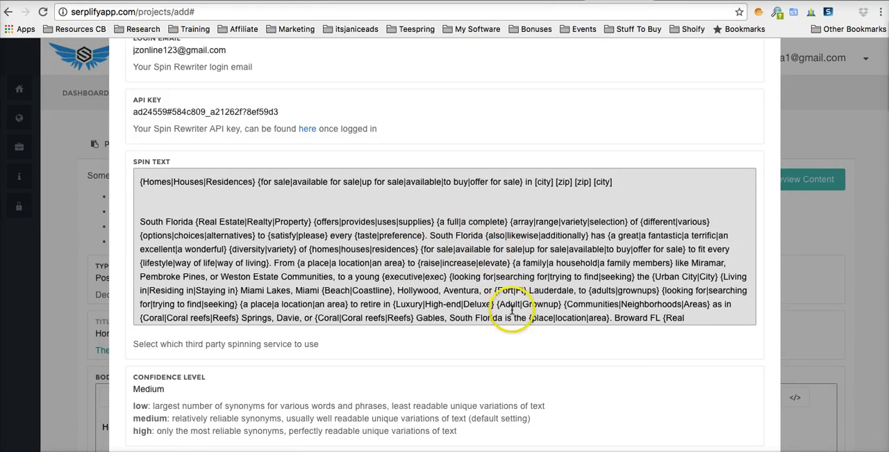
scroll(522, 339, down, 10)
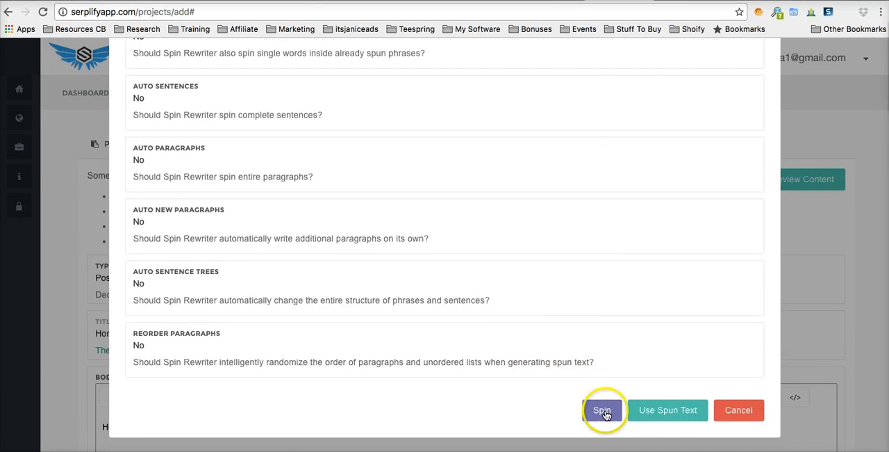
click(671, 414)
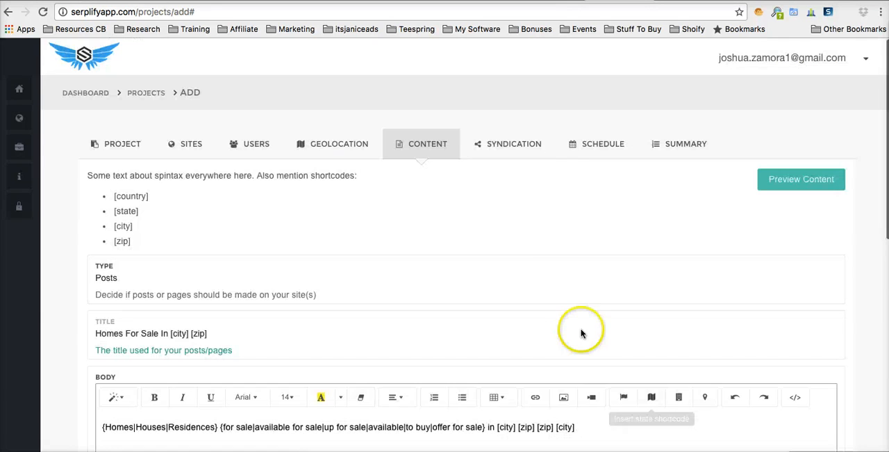
scroll(524, 258, down, 3)
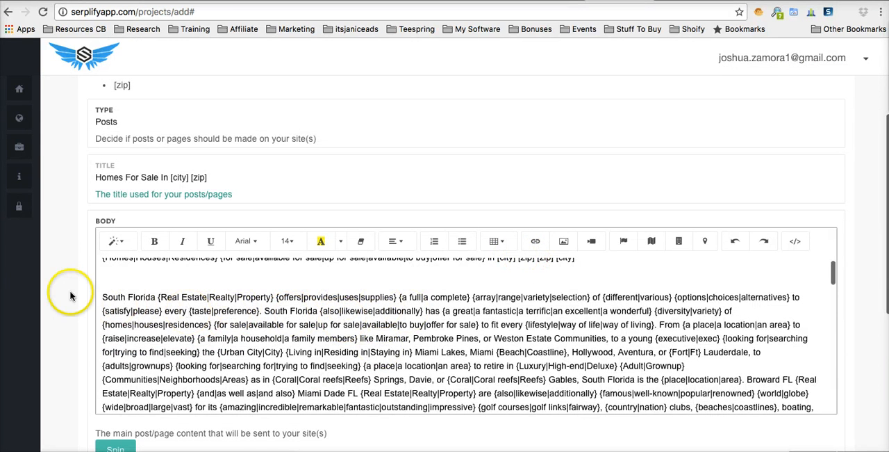
Step: Open the dynamic images selection for the post and search the image library for "house"
scroll(70, 295, down, 2)
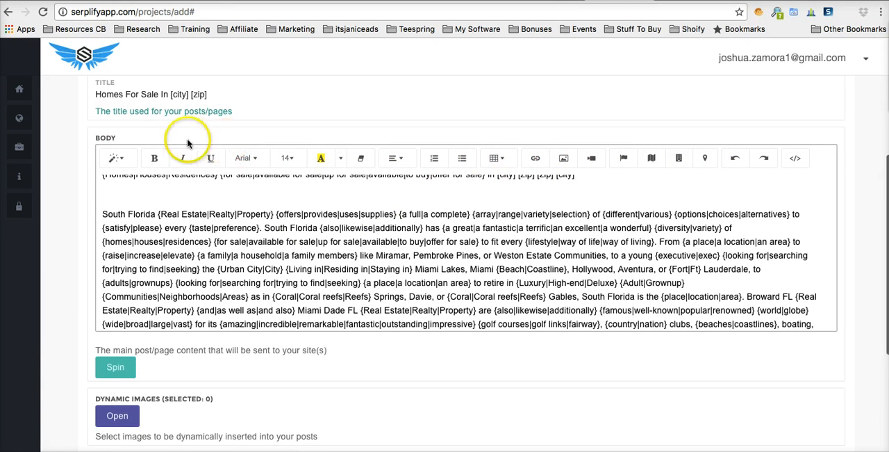
scroll(65, 194, down, 5)
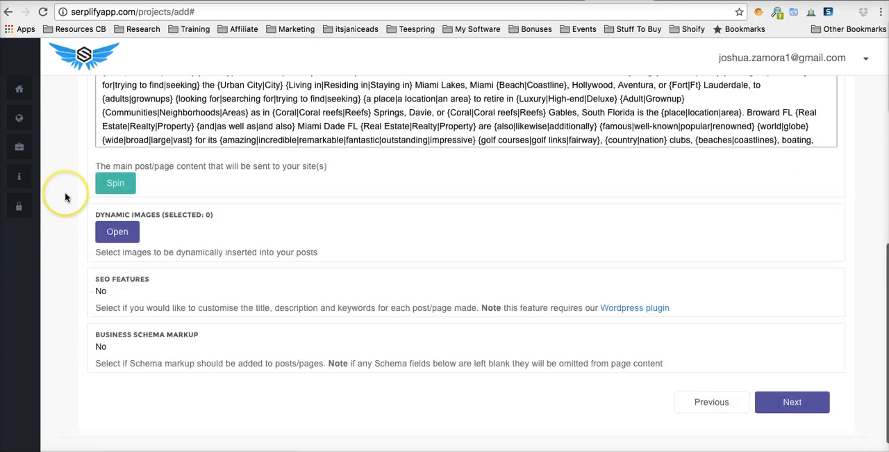
click(122, 234)
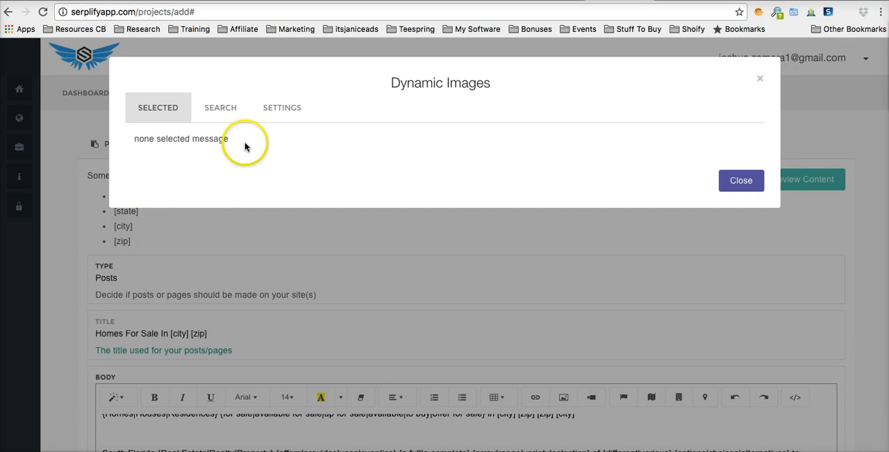
click(229, 110)
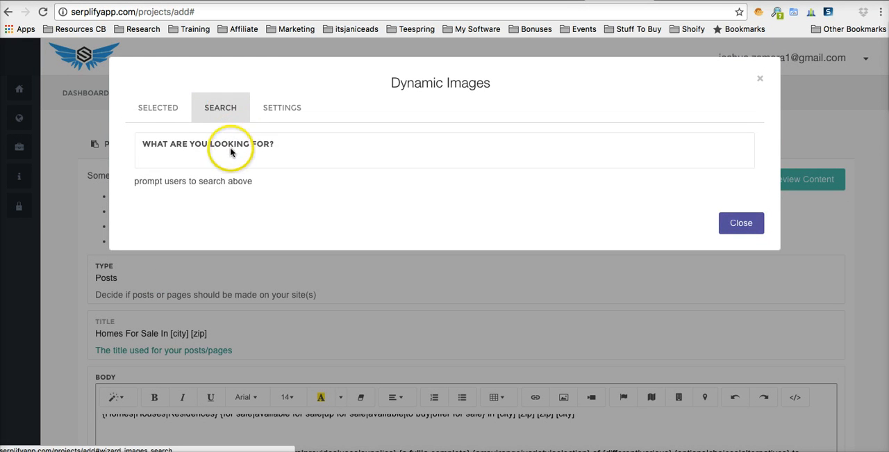
click(227, 157)
text(house)
click(229, 174)
key(Return)
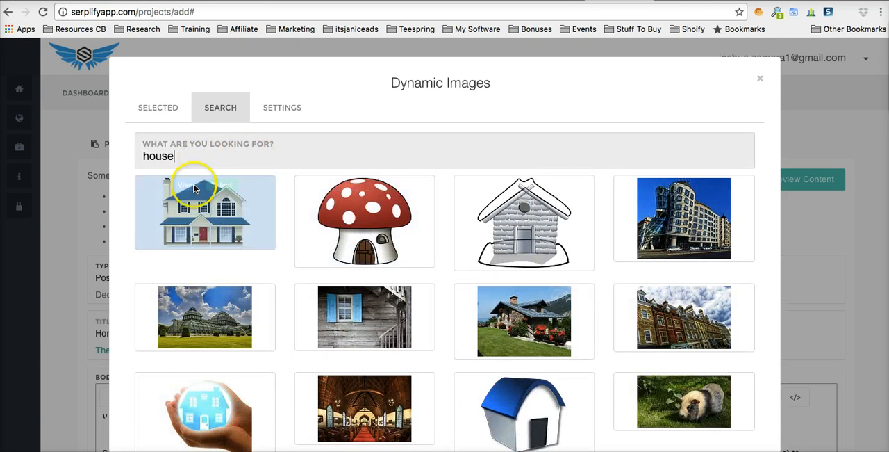
Step: Select five images: the blue-roofed house, the garden chalet, the brick townhouse row, the church interior and the golden sunset
scroll(123, 242, down, 1)
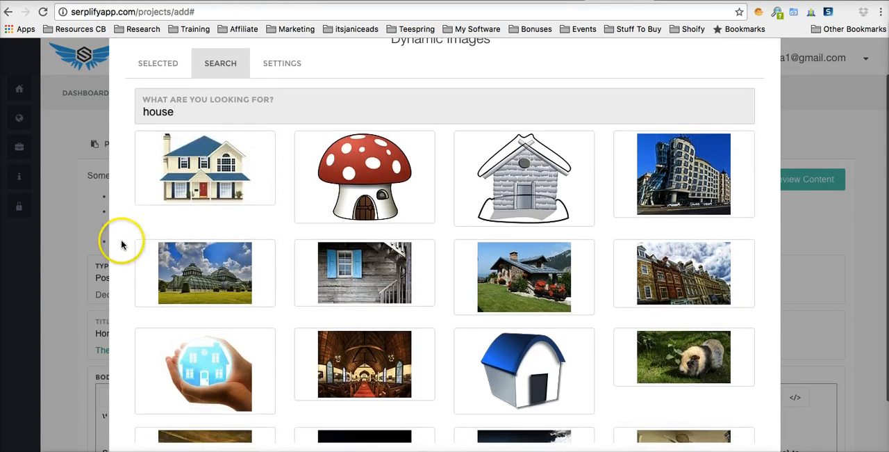
click(222, 141)
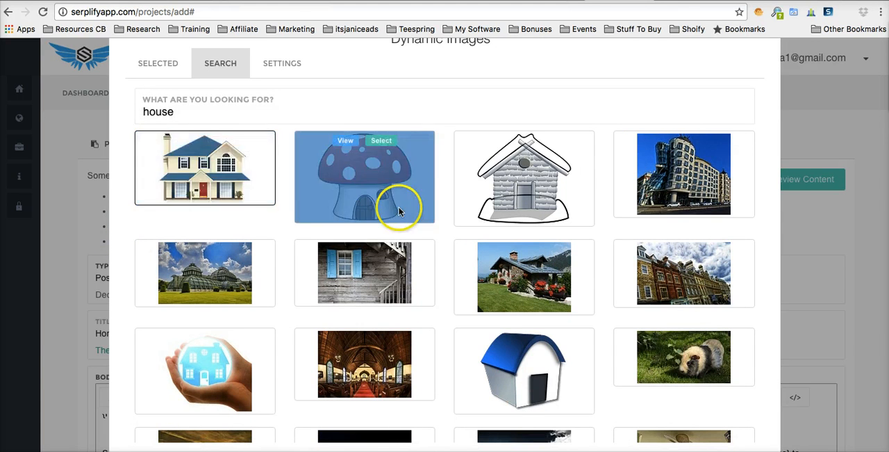
scroll(507, 215, down, 2)
click(547, 192)
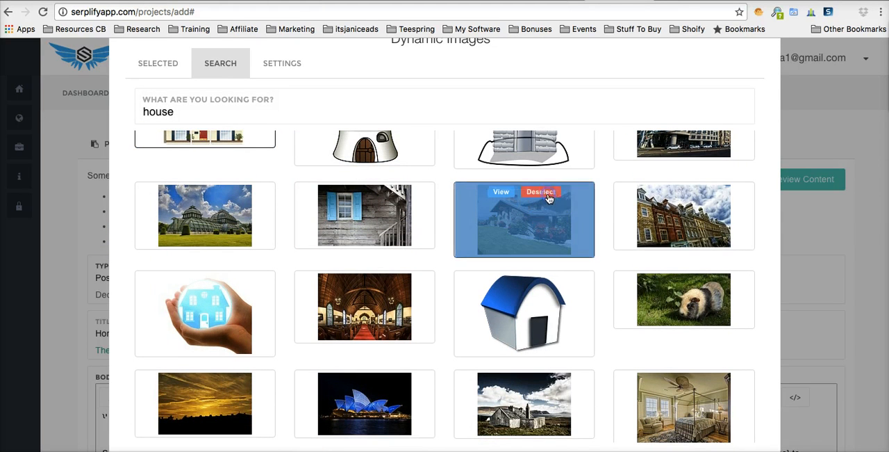
click(700, 199)
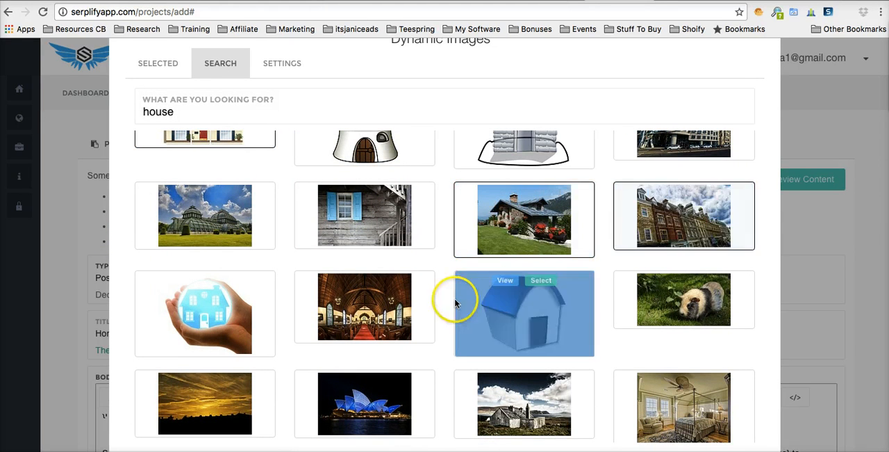
click(389, 280)
scroll(387, 278, down, 3)
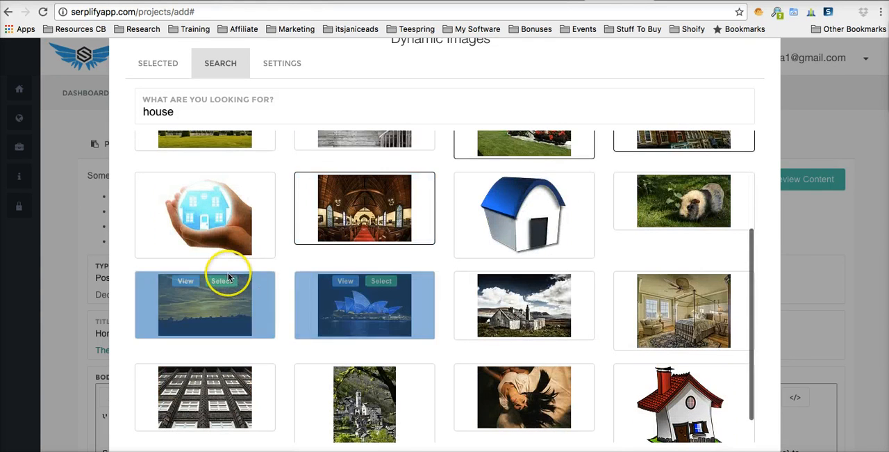
click(229, 280)
scroll(327, 248, up, 3)
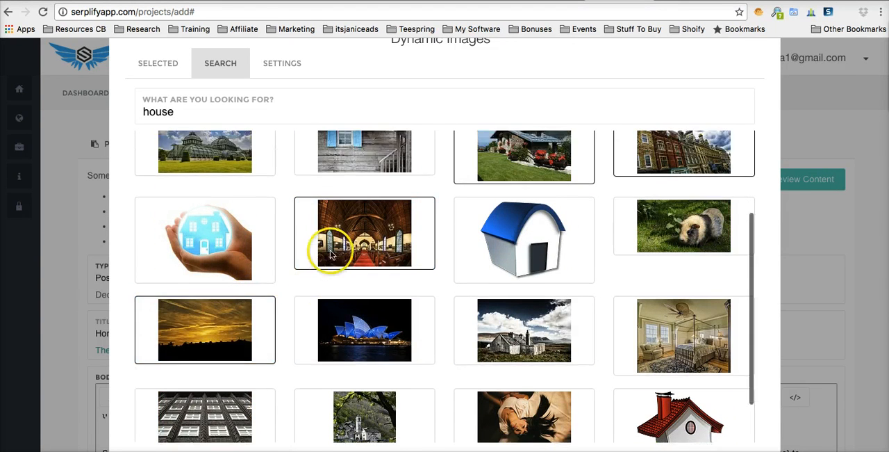
scroll(433, 237, down, 5)
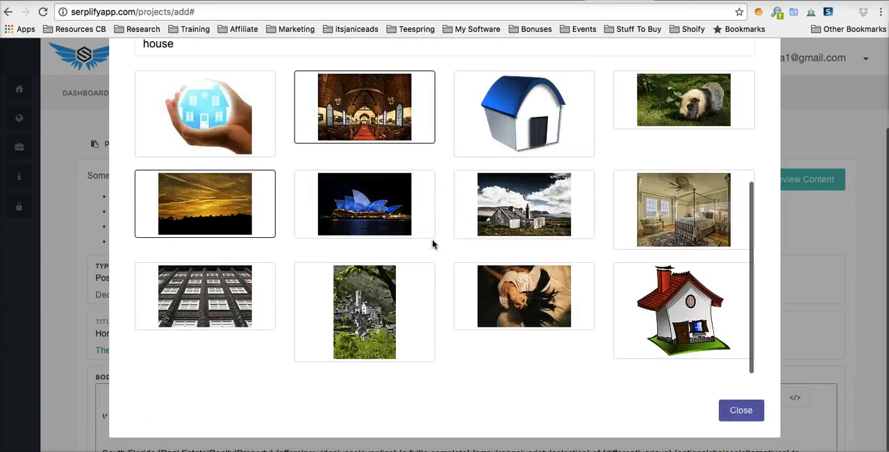
scroll(432, 244, up, 5)
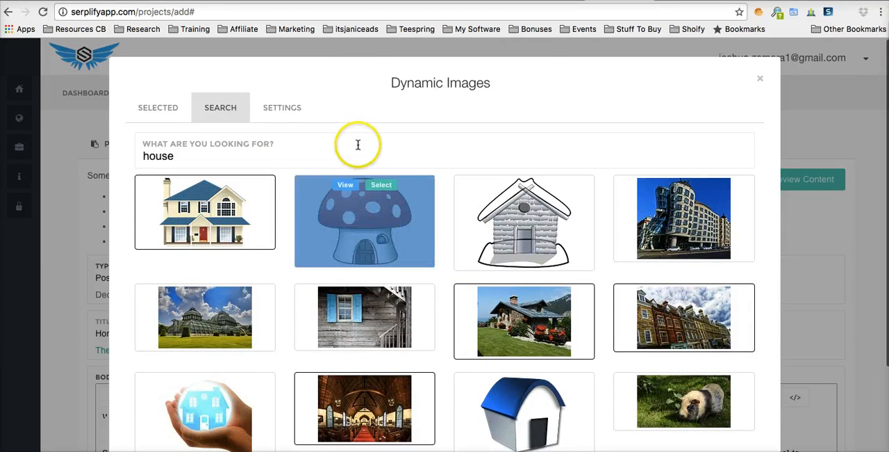
Step: Set the dynamic images to a minimum of 2 and a maximum of 6 per post and close the image settings
click(295, 111)
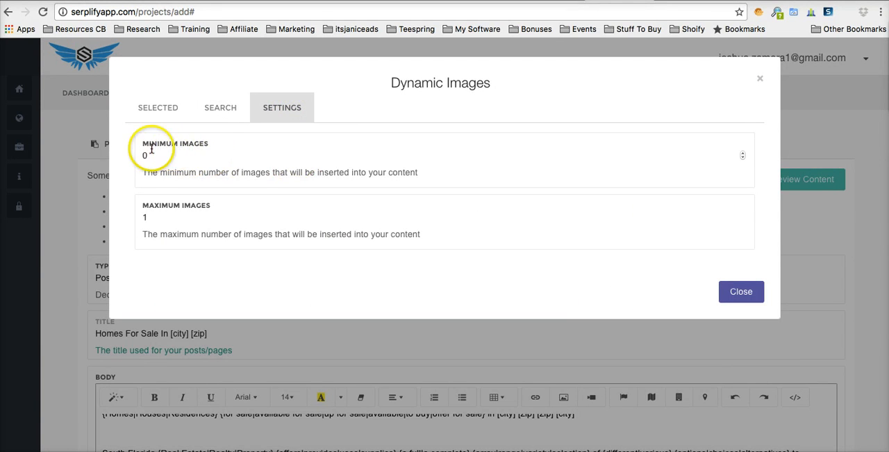
double_click(152, 155)
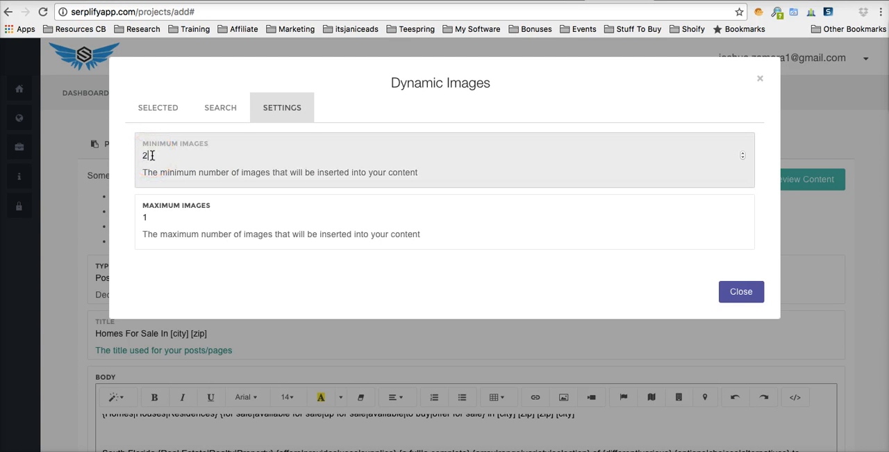
click(160, 221)
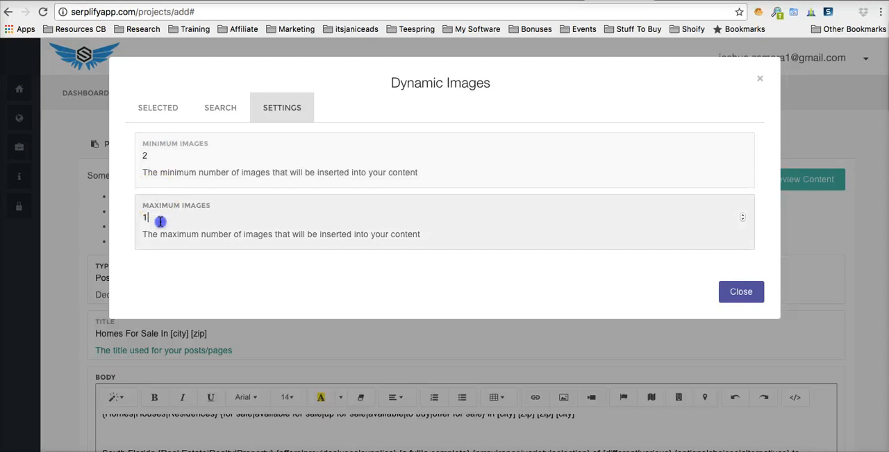
text(6)
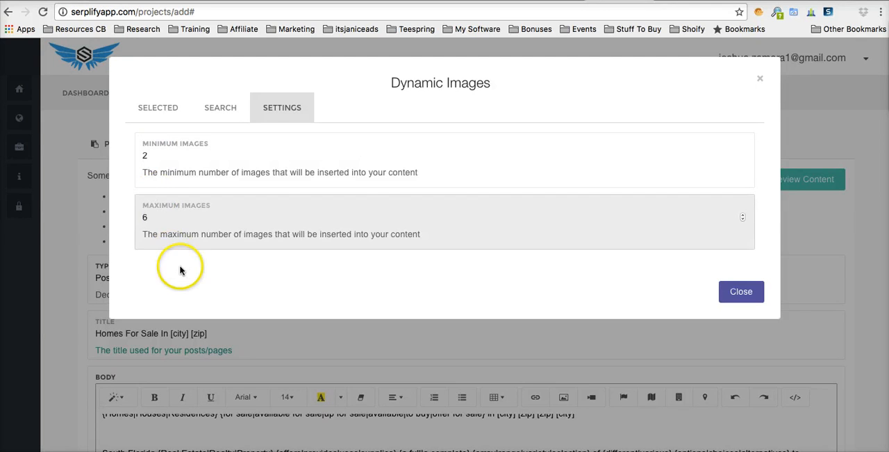
click(191, 263)
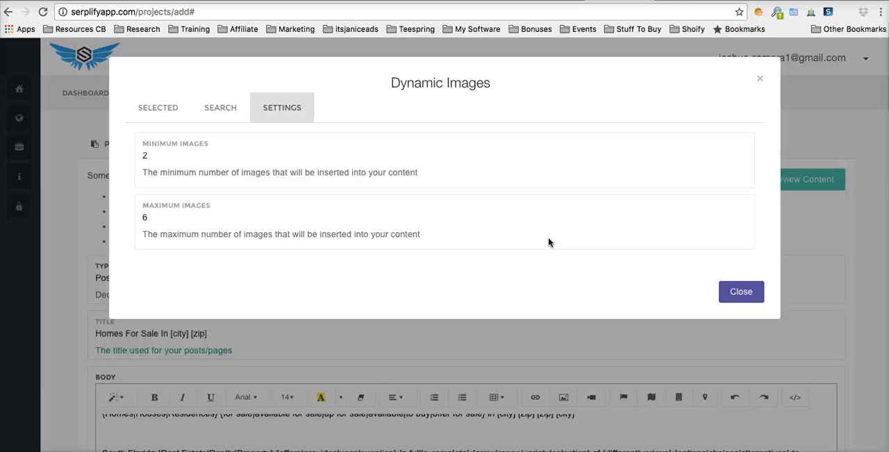
click(744, 292)
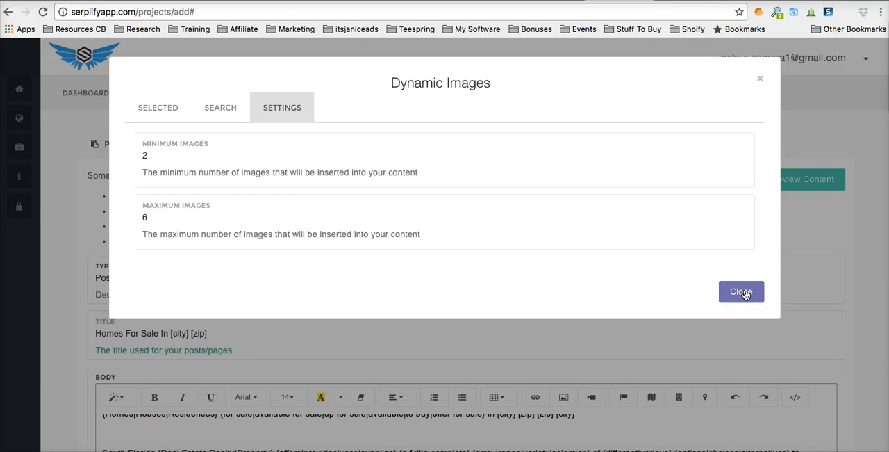
Step: Set SEO Features to Yes and look through its title, description, keywords and randomize keywords fields
scroll(417, 239, down, 10)
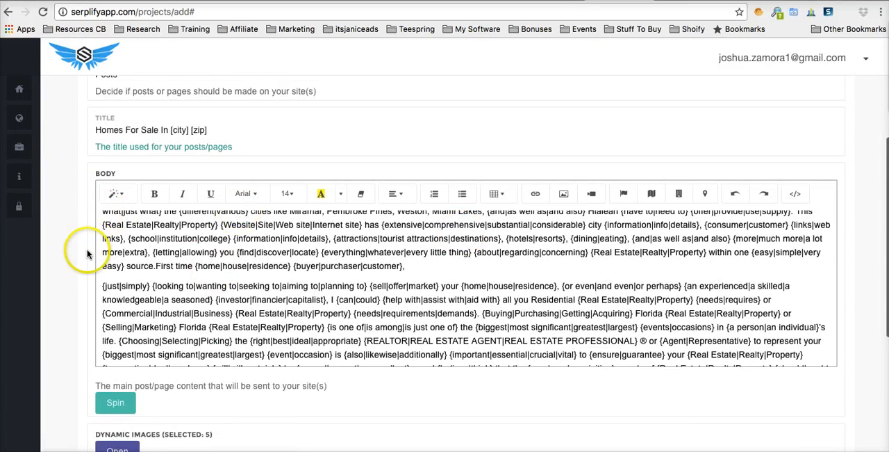
scroll(88, 255, down, 3)
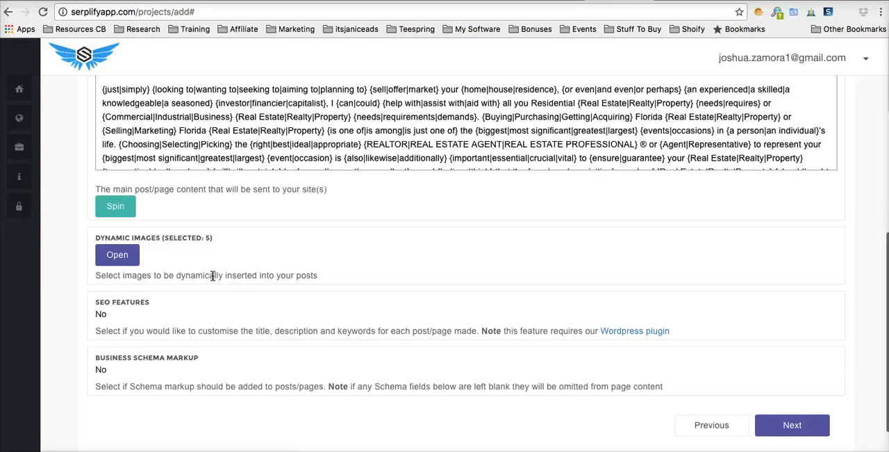
scroll(243, 285, down, 2)
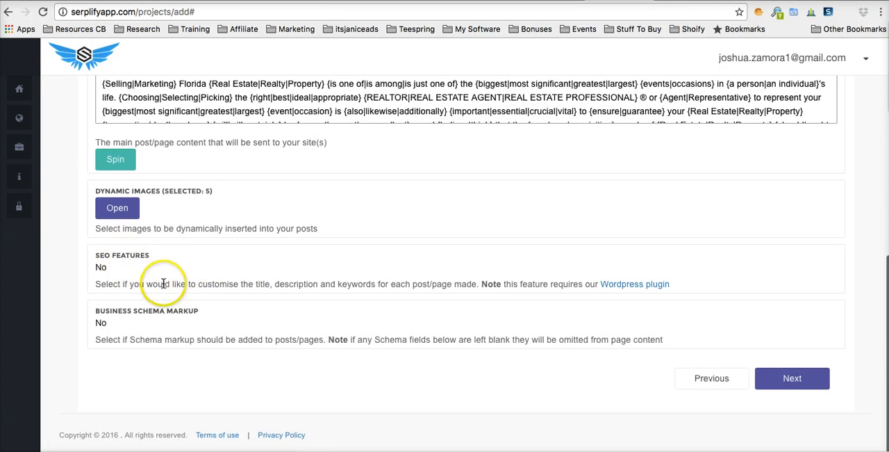
click(116, 265)
click(118, 255)
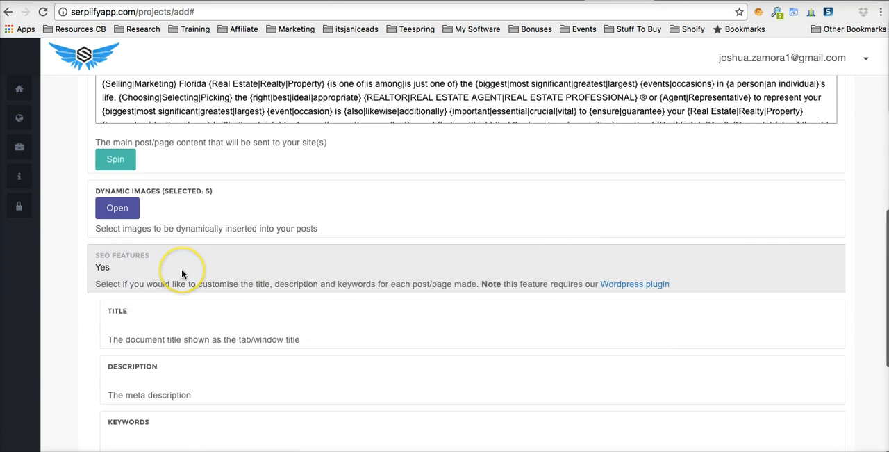
scroll(181, 268, down, 3)
scroll(154, 295, down, 2)
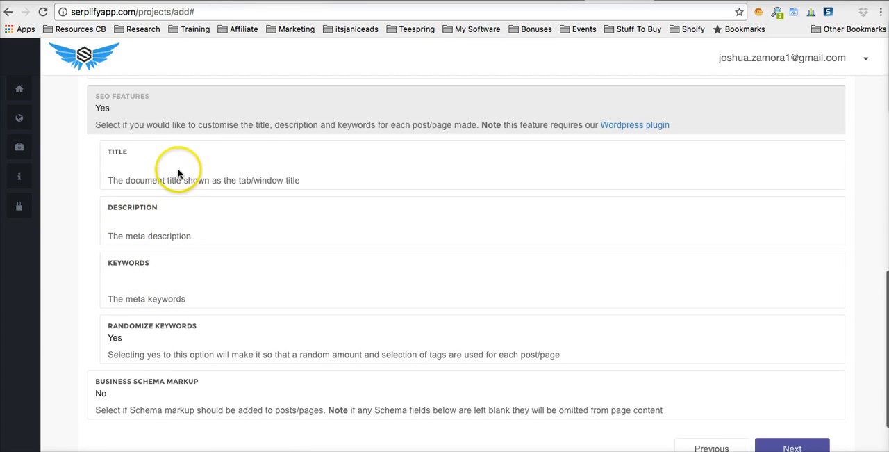
scroll(209, 280, down, 2)
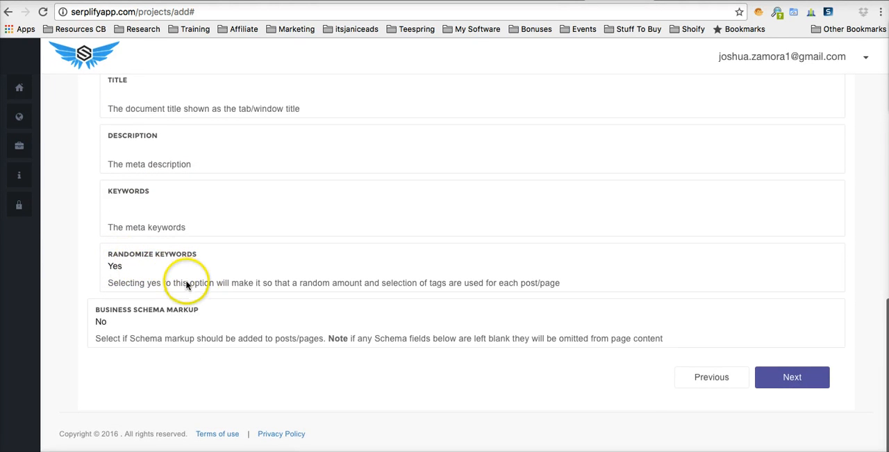
Step: Set Business Schema Markup to Yes and look through its business name, contact and address fields
click(119, 323)
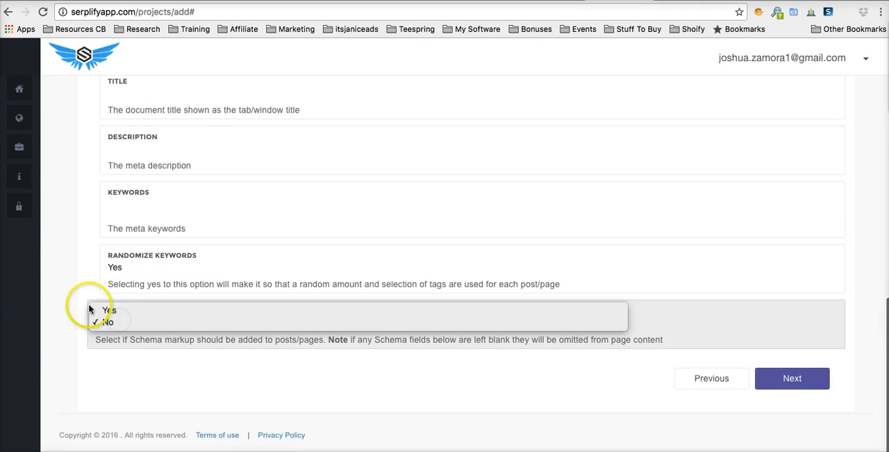
click(62, 293)
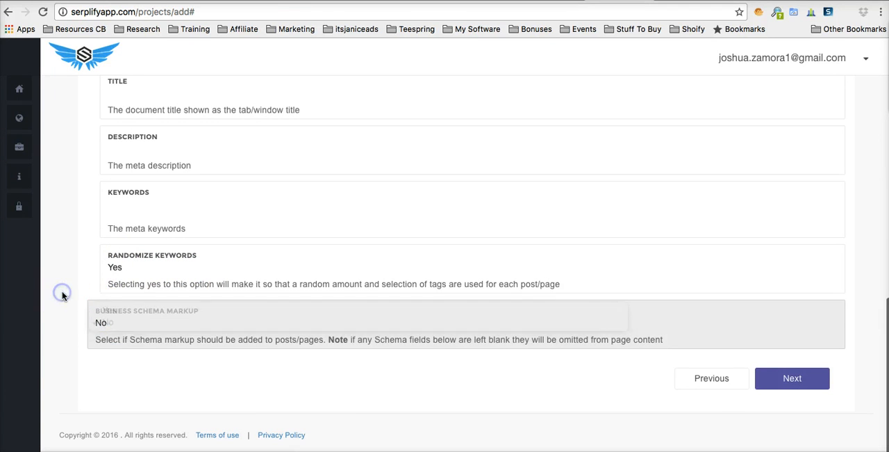
click(114, 324)
click(114, 311)
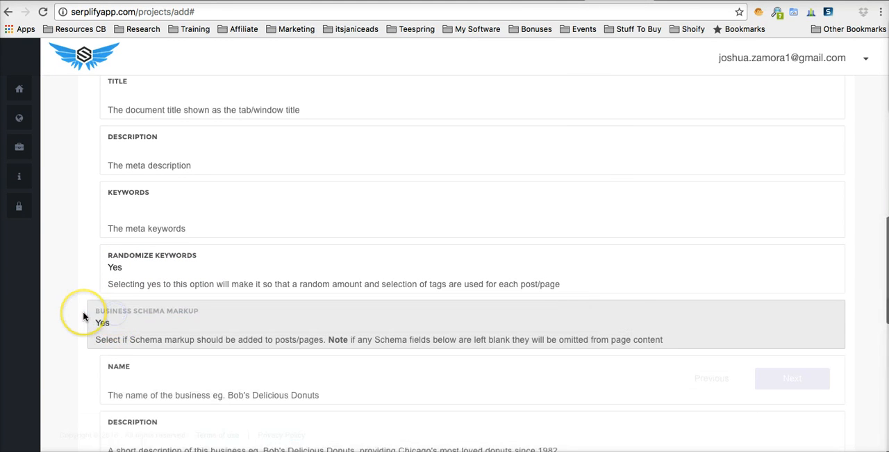
scroll(74, 316, down, 3)
scroll(188, 216, down, 3)
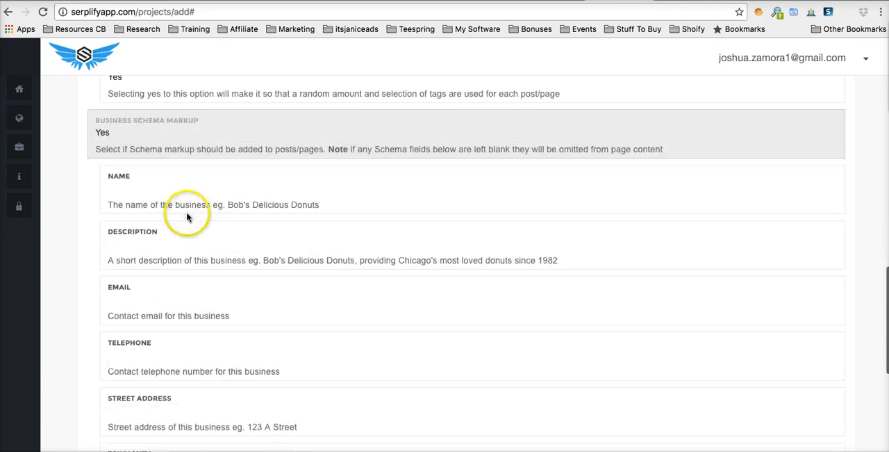
scroll(198, 222, down, 5)
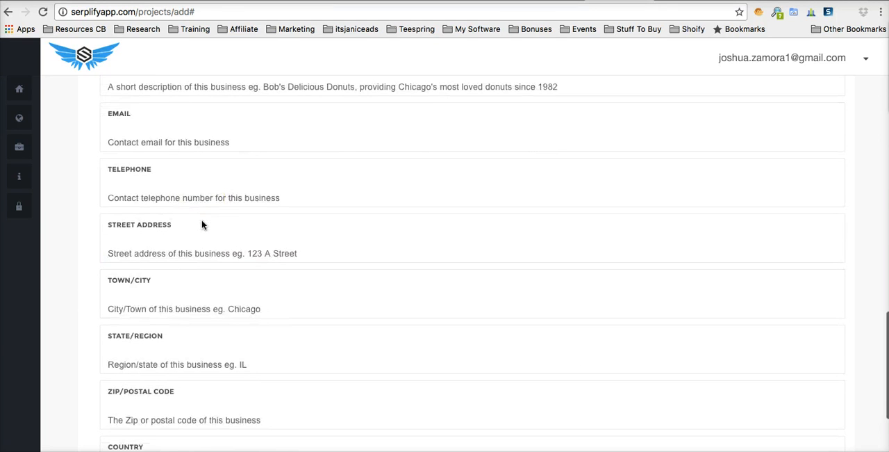
scroll(202, 225, down, 4)
click(217, 254)
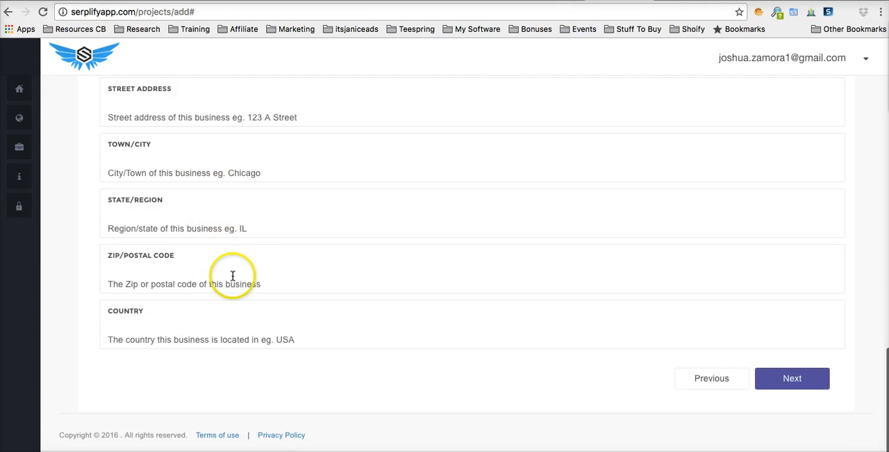
Step: Set Business Schema Markup back to No
scroll(232, 277, up, 2)
scroll(233, 276, up, 7)
click(139, 158)
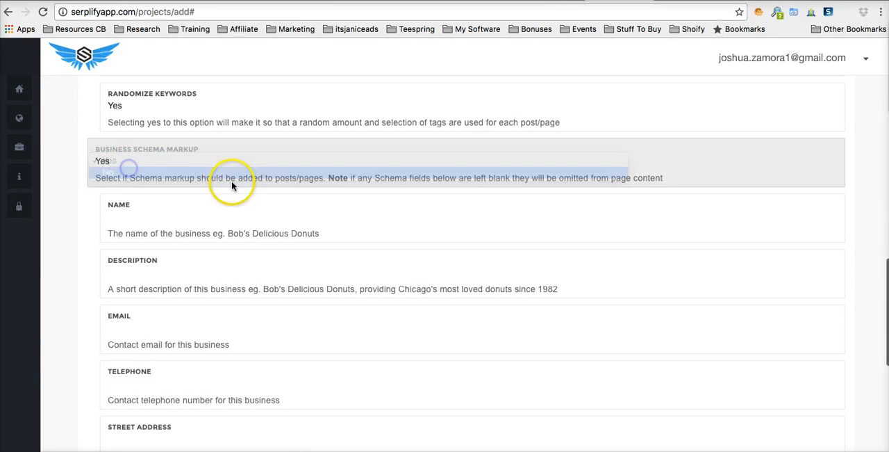
click(193, 174)
Step: Continue past the content and syndication settings without enabling syndication, and set the schedule's total maximum posts to 50
click(790, 375)
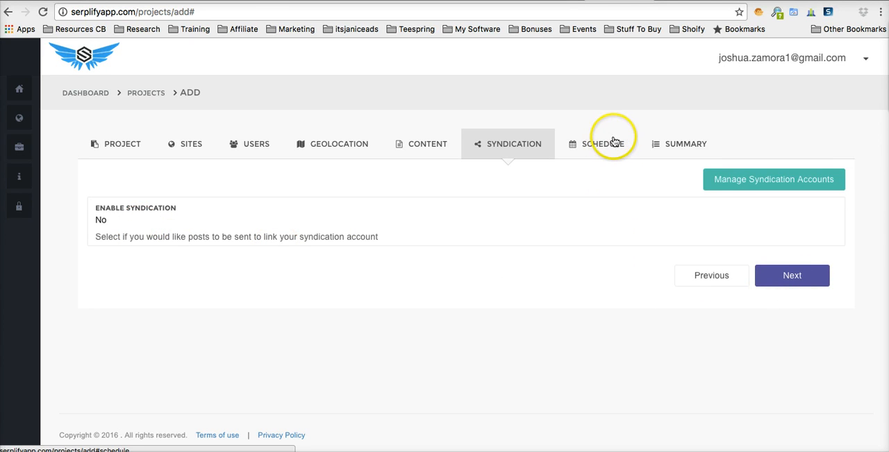
click(798, 274)
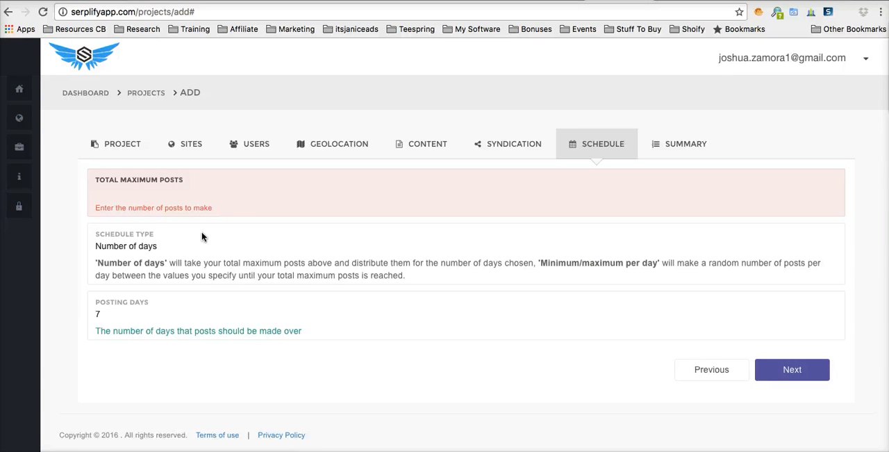
click(129, 194)
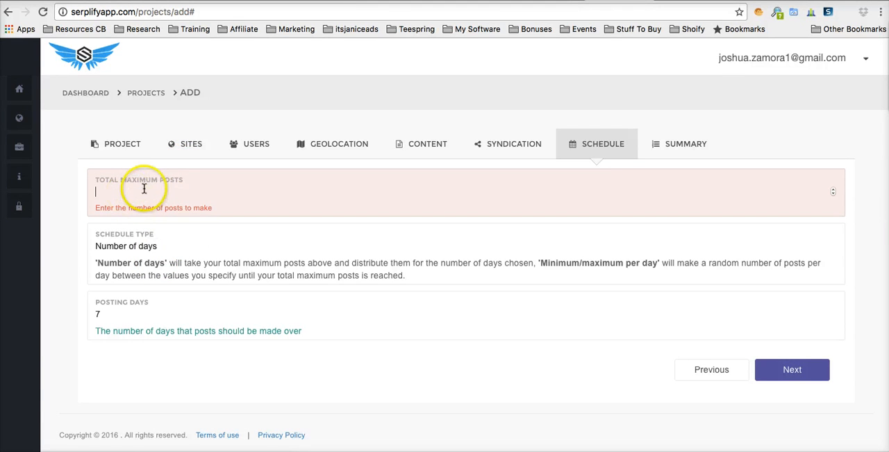
click(148, 251)
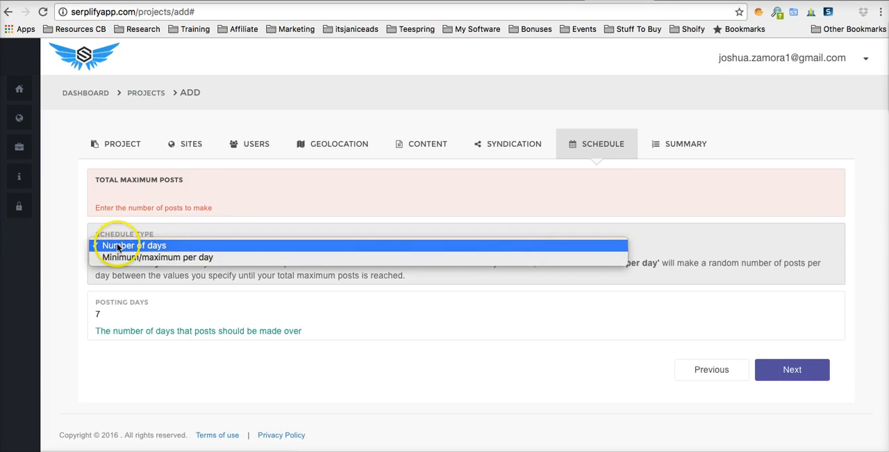
click(118, 247)
click(110, 192)
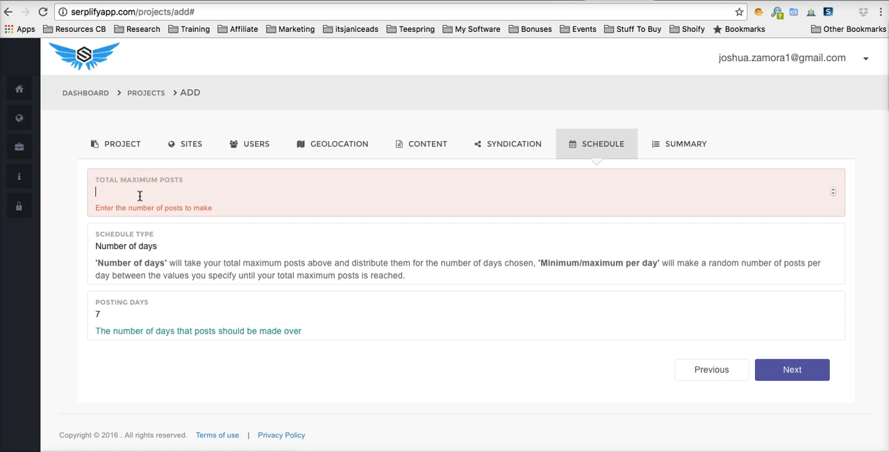
text(50)
click(76, 211)
Step: Set the posting days to 20 for the Number of days schedule
click(127, 249)
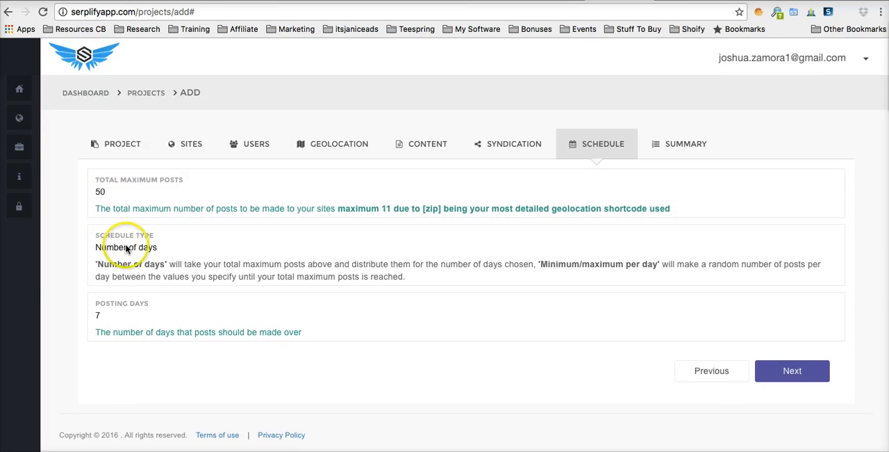
click(123, 310)
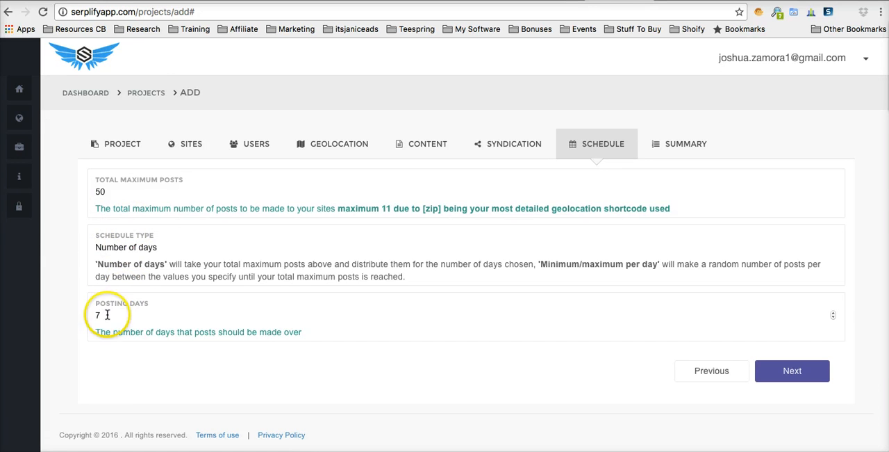
double_click(107, 315)
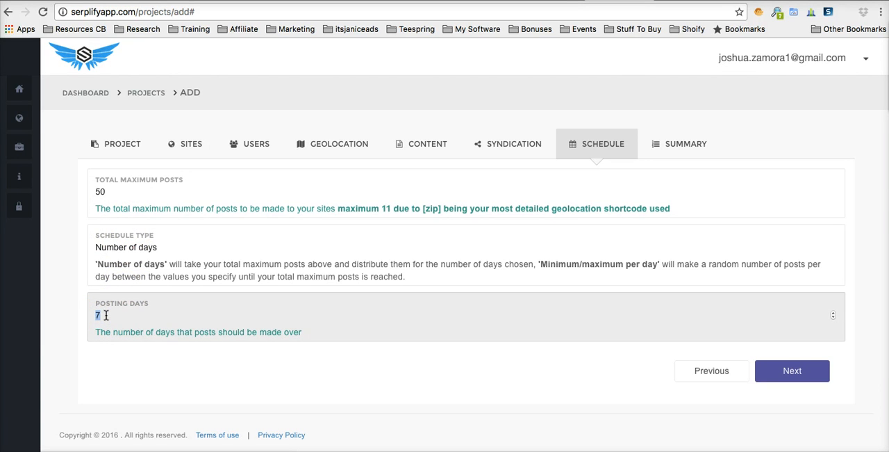
text(20)
click(132, 353)
Step: Change the schedule type to Minimum/maximum per day
click(149, 247)
click(150, 248)
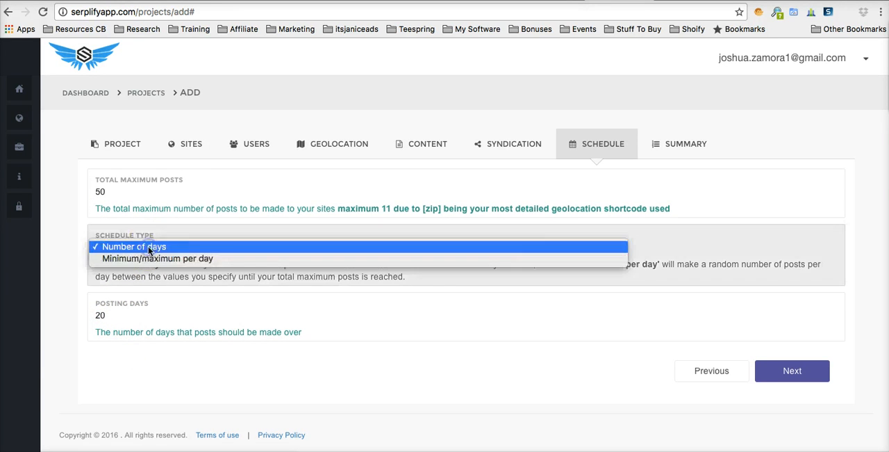
click(149, 262)
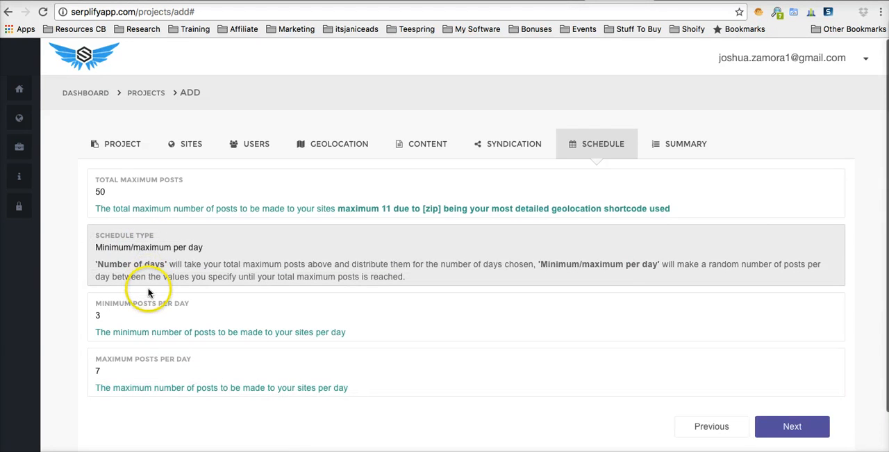
scroll(147, 278, down, 1)
scroll(125, 248, up, 1)
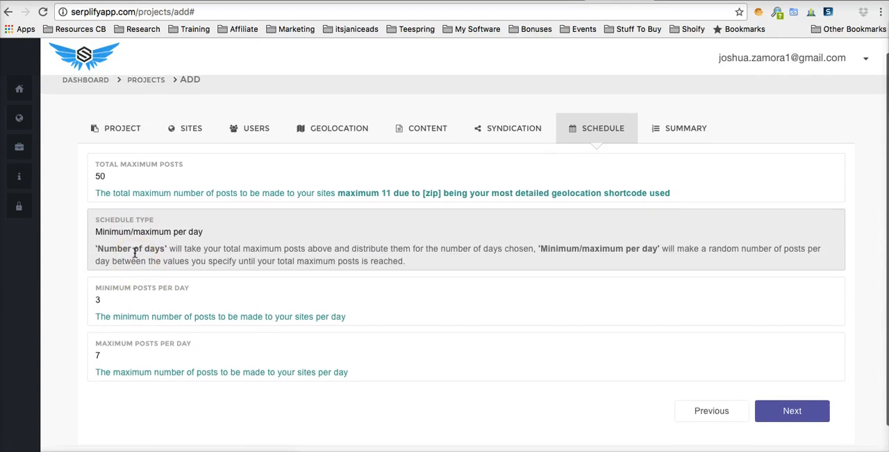
scroll(135, 253, down, 1)
scroll(146, 219, up, 1)
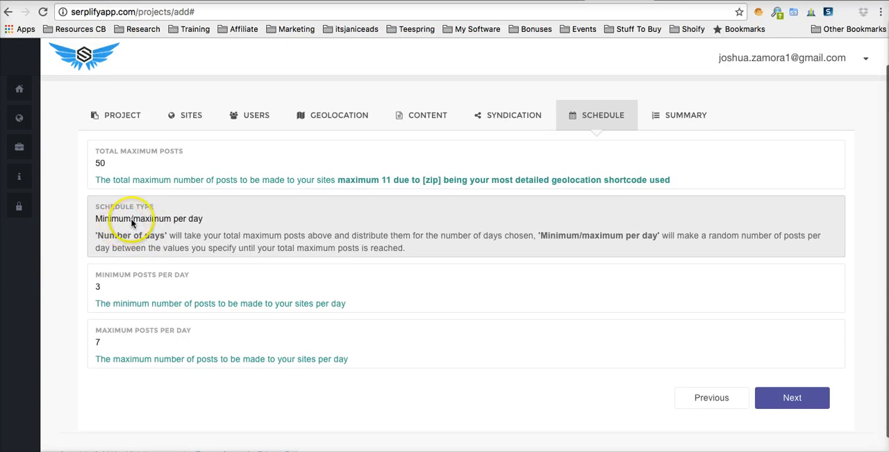
click(129, 221)
click(133, 218)
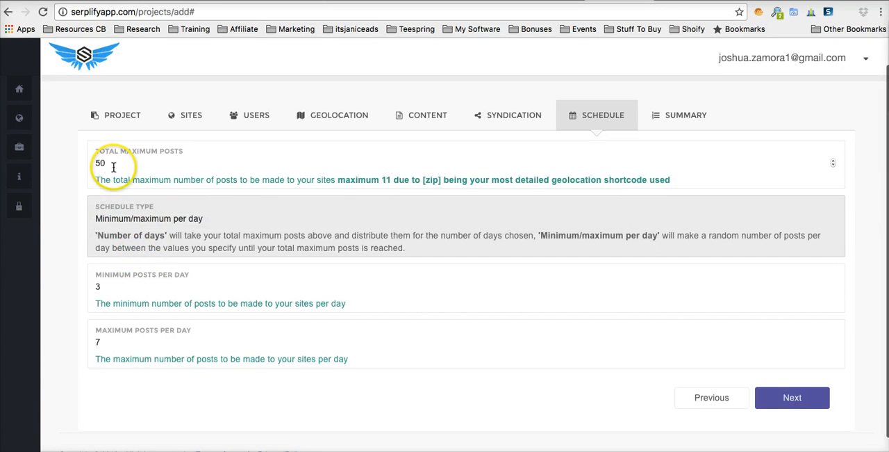
Step: Look over the minimum and maximum posts per day fields of the schedule
scroll(111, 173, down, 1)
double_click(122, 268)
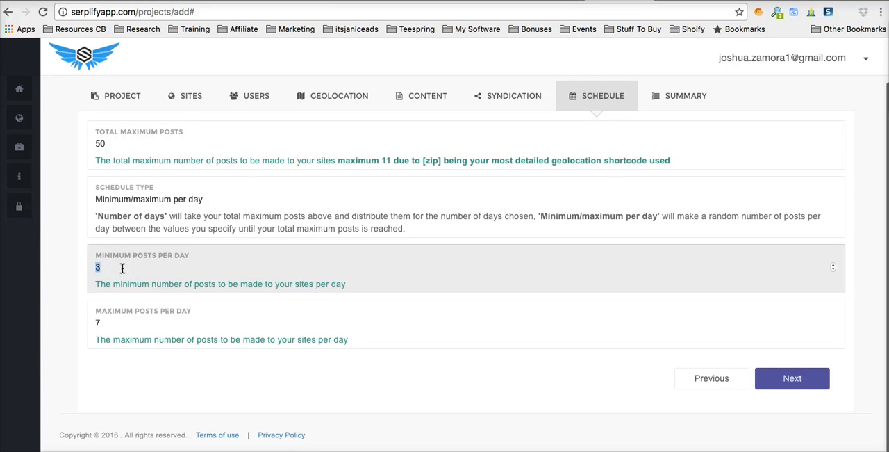
click(122, 268)
double_click(110, 320)
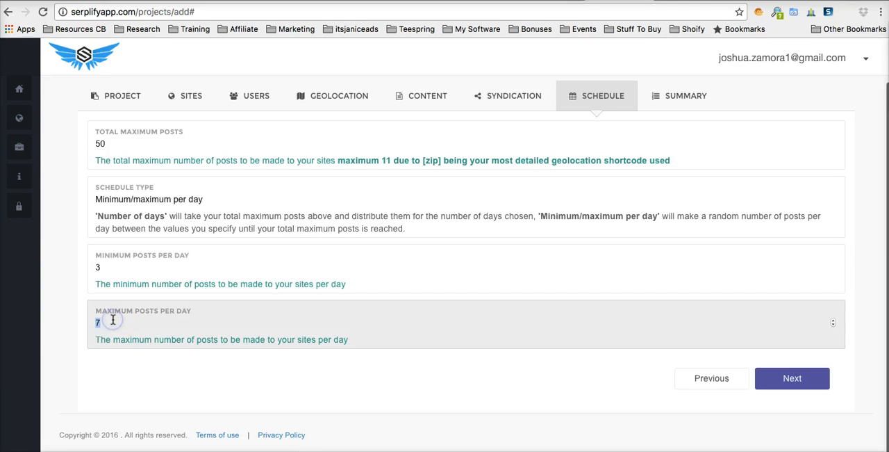
click(109, 365)
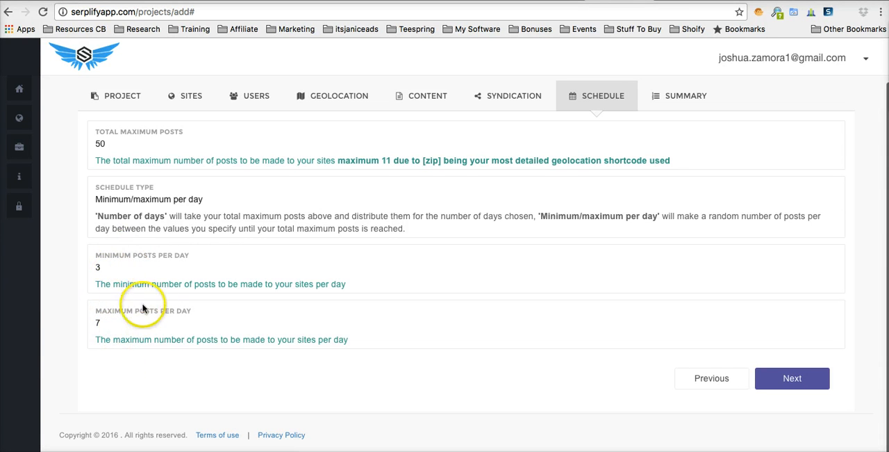
scroll(129, 313, up, 2)
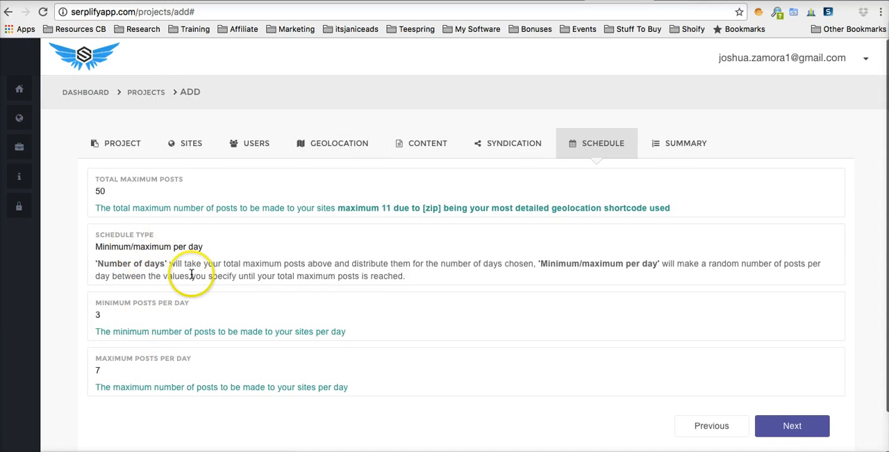
scroll(191, 274, down, 1)
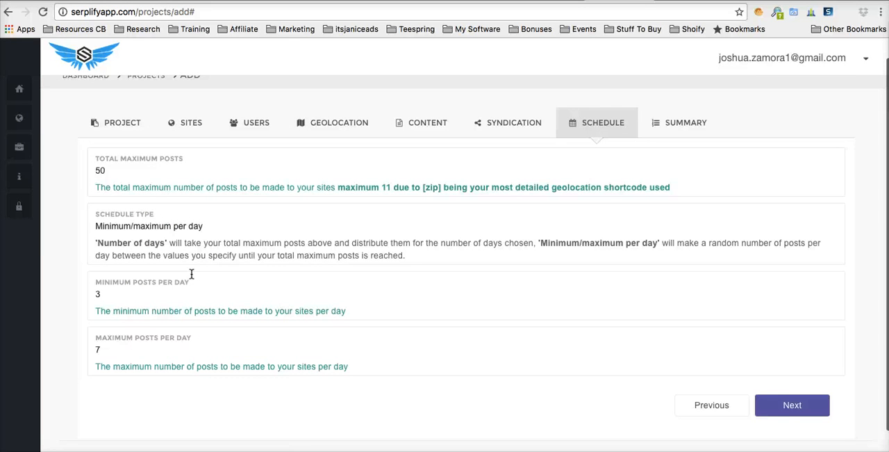
scroll(354, 273, down, 1)
Step: Proceed to the project summary and review its sites, users, geolocation, content and schedule sections
click(801, 382)
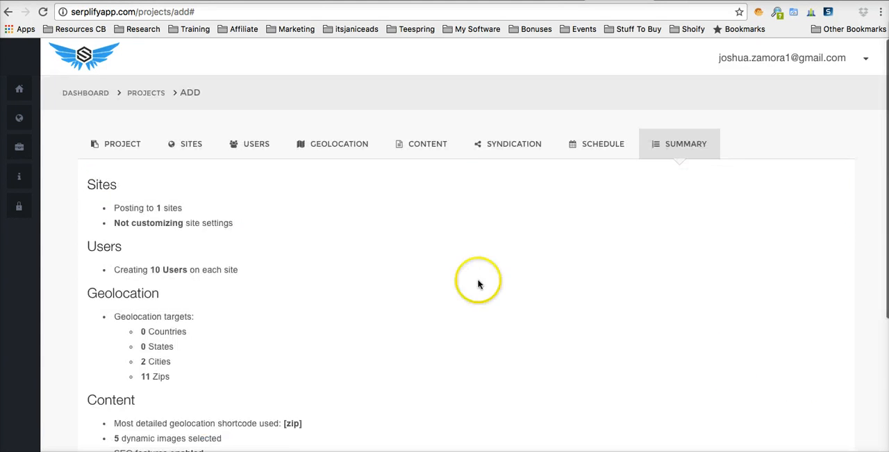
scroll(328, 243, down, 3)
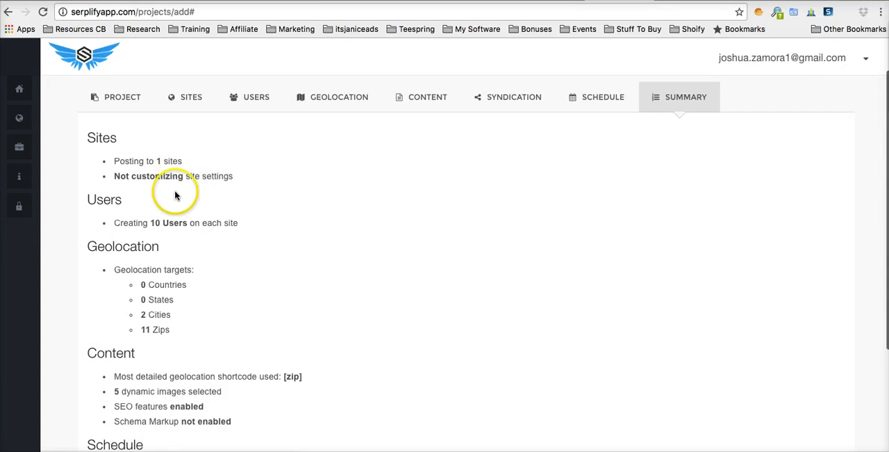
scroll(168, 226, down, 2)
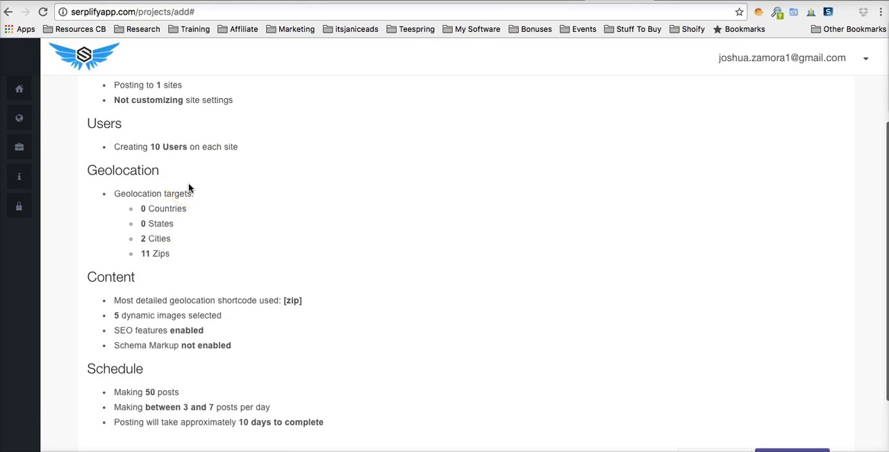
scroll(188, 188, down, 1)
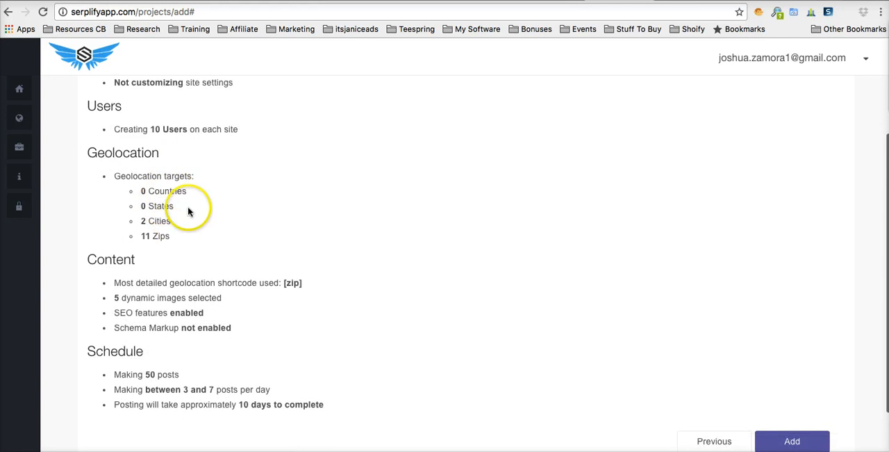
scroll(197, 234, down, 3)
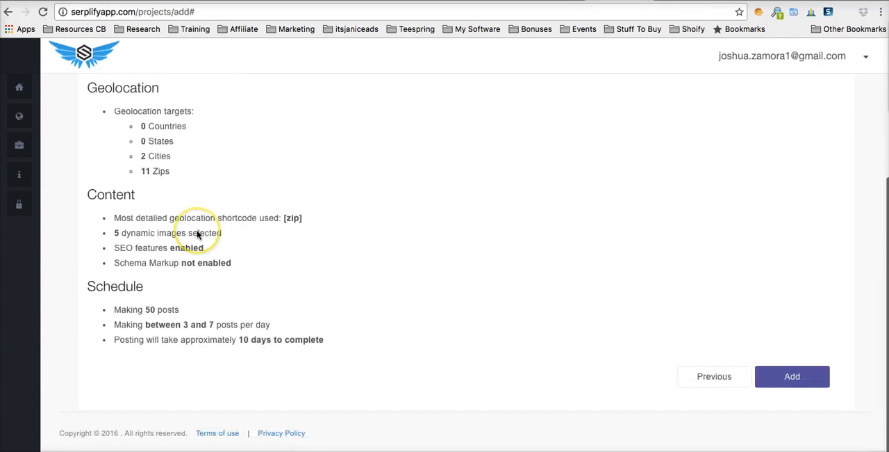
click(798, 381)
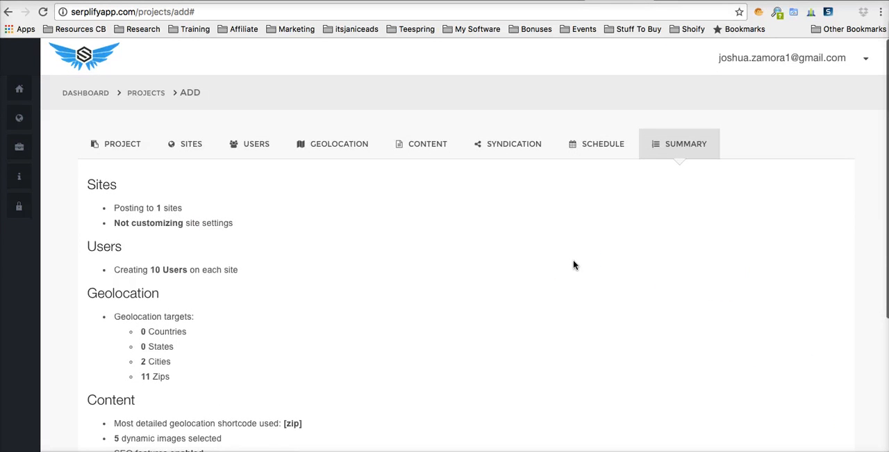
scroll(219, 207, down, 5)
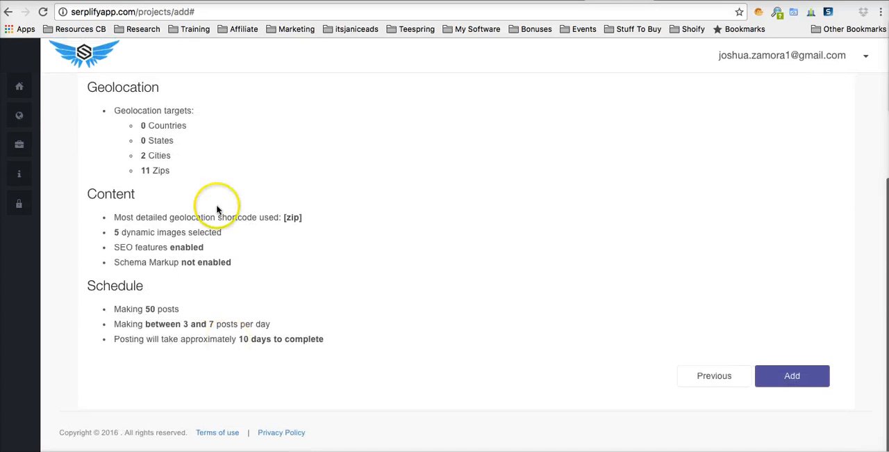
scroll(171, 277, up, 5)
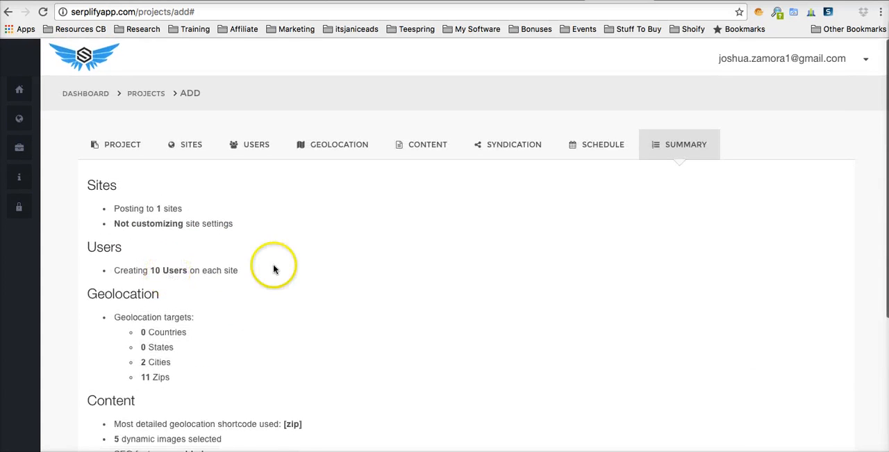
click(512, 235)
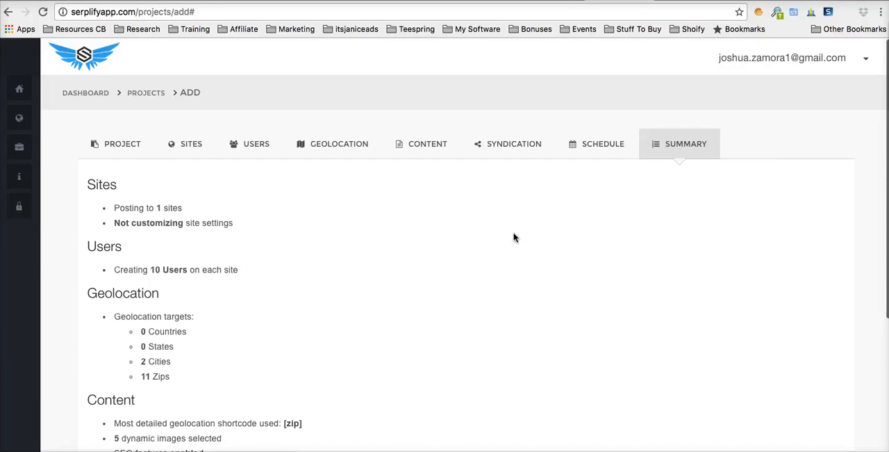
scroll(515, 237, down, 5)
scroll(408, 211, up, 5)
scroll(262, 272, down, 5)
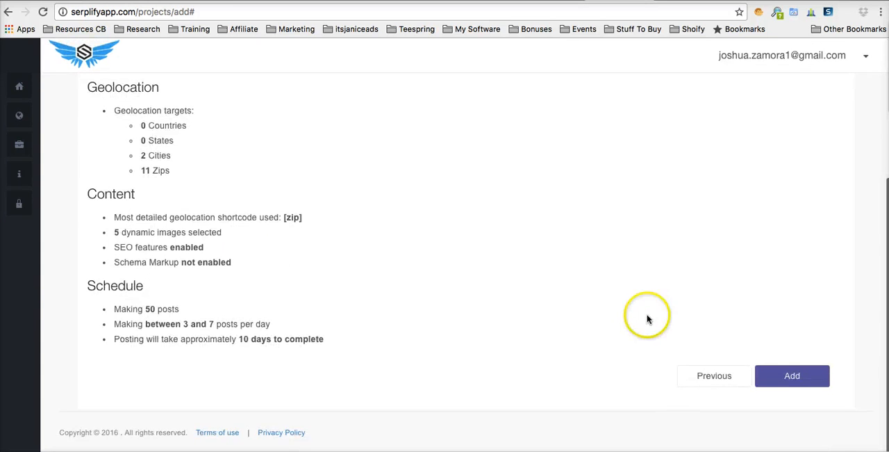
scroll(567, 259, up, 5)
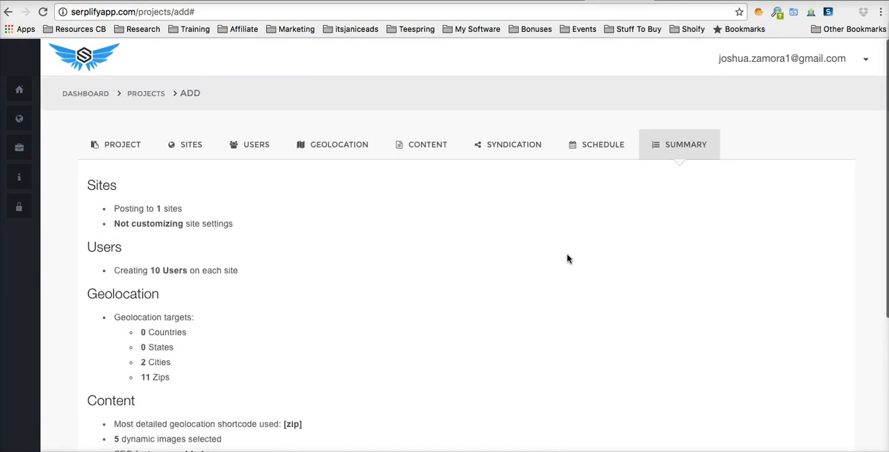